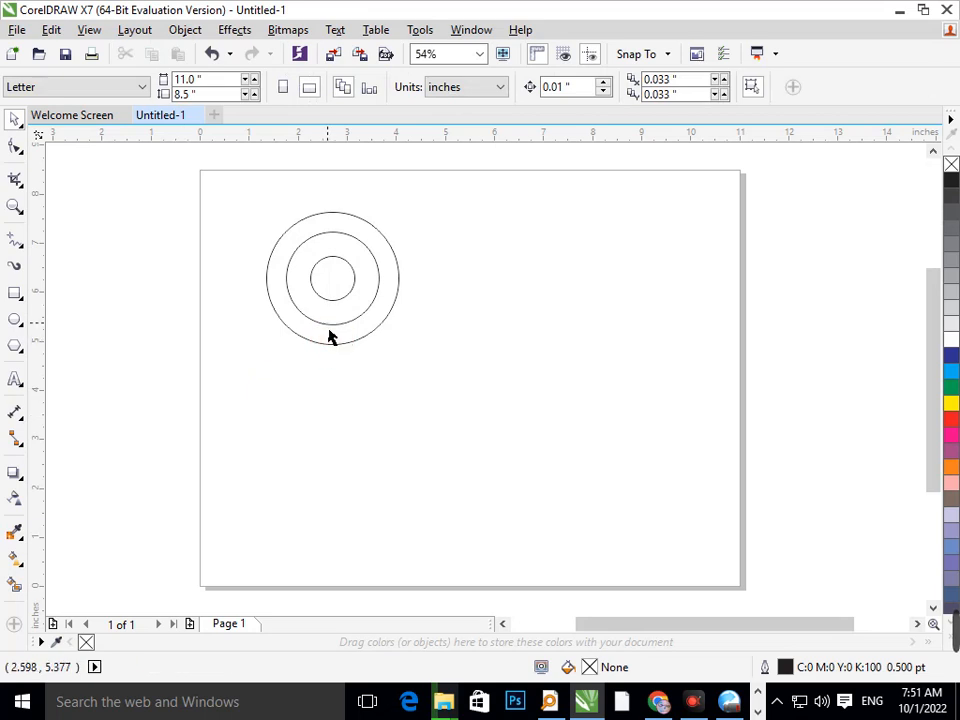
- Duplicate the three concentric circles toward the lower middle of the page and enlarge the copy's inner circle
click(332, 344)
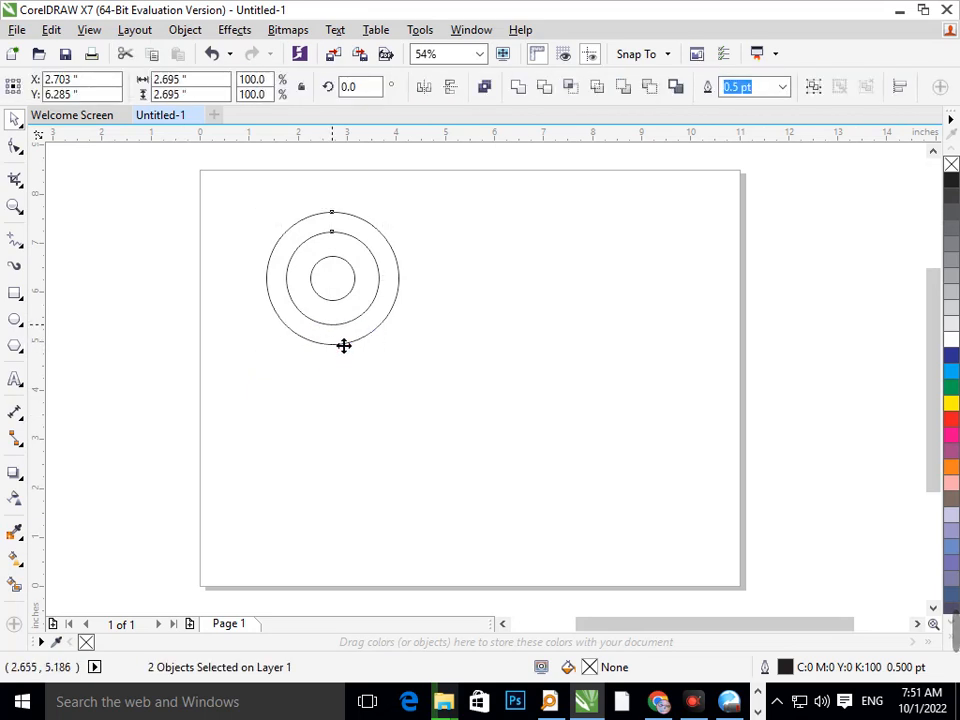
drag(343, 346, 495, 467)
click(486, 551)
click(466, 466)
- Shrink the original set's inner circle about its centre to about 0.784 inches in diameter
click(313, 313)
click(347, 294)
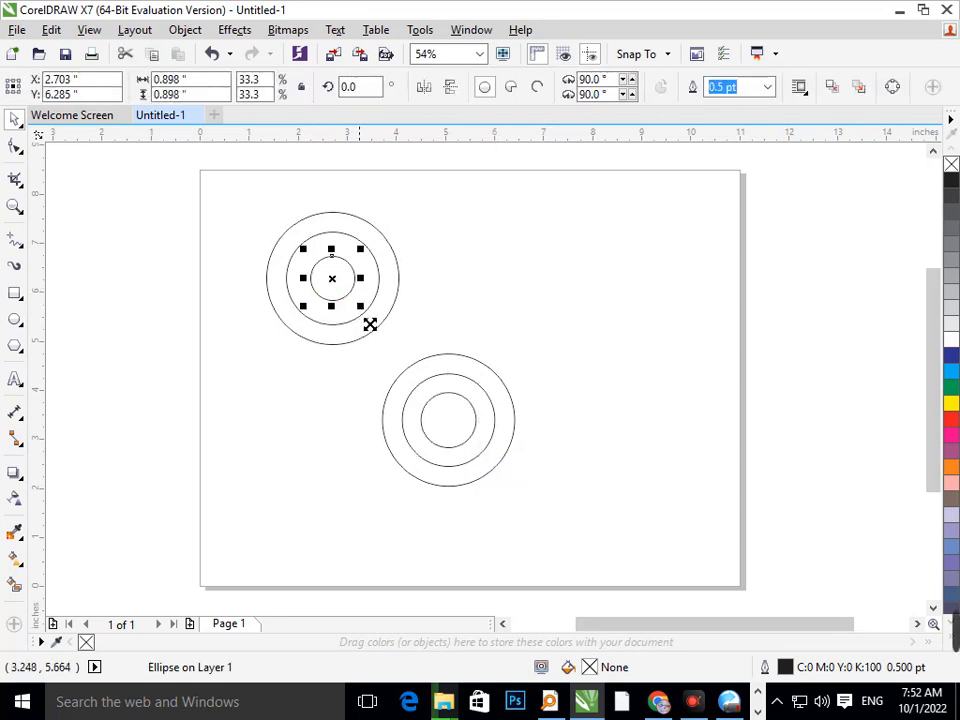
drag(361, 307, 369, 321)
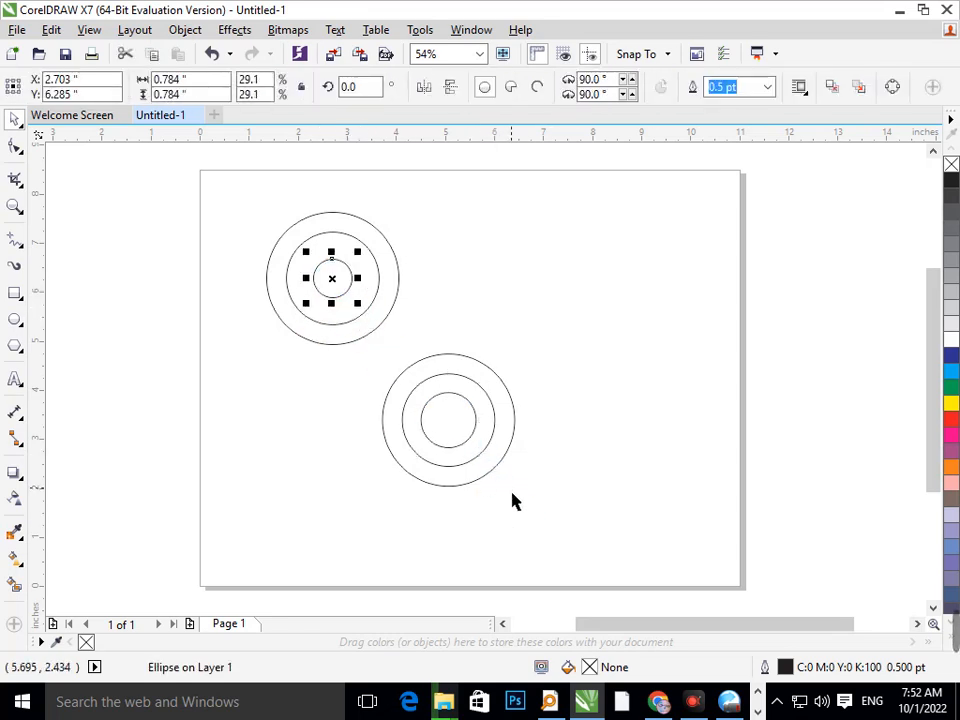
- Move the copied circle set so its centre sits on the bottom point of the original outer circle
click(470, 470)
drag(541, 509, 541, 509)
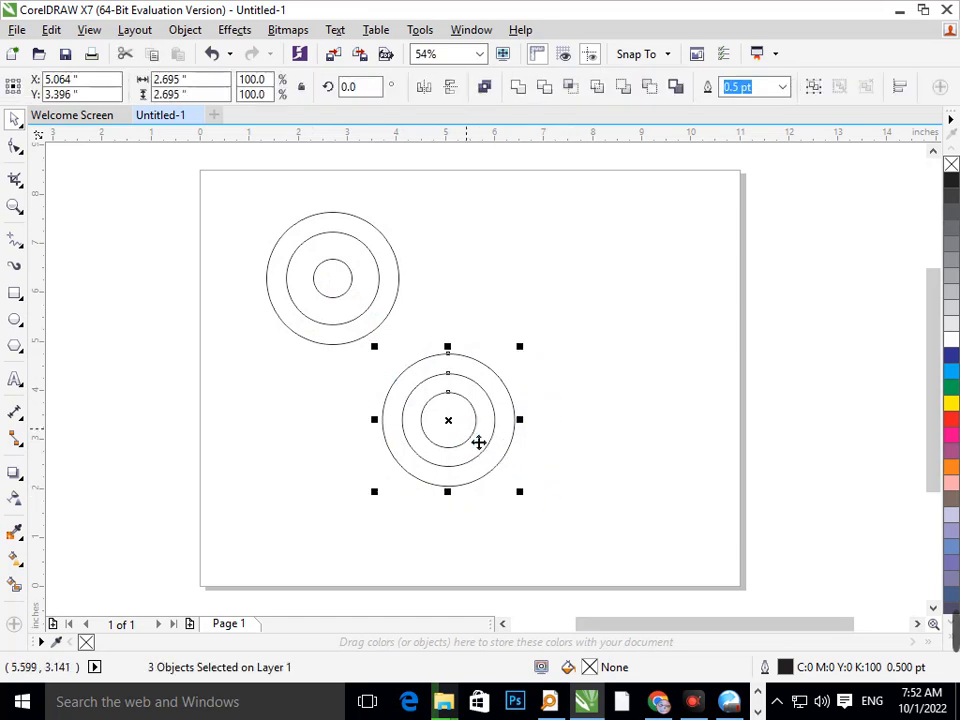
drag(462, 432, 346, 355)
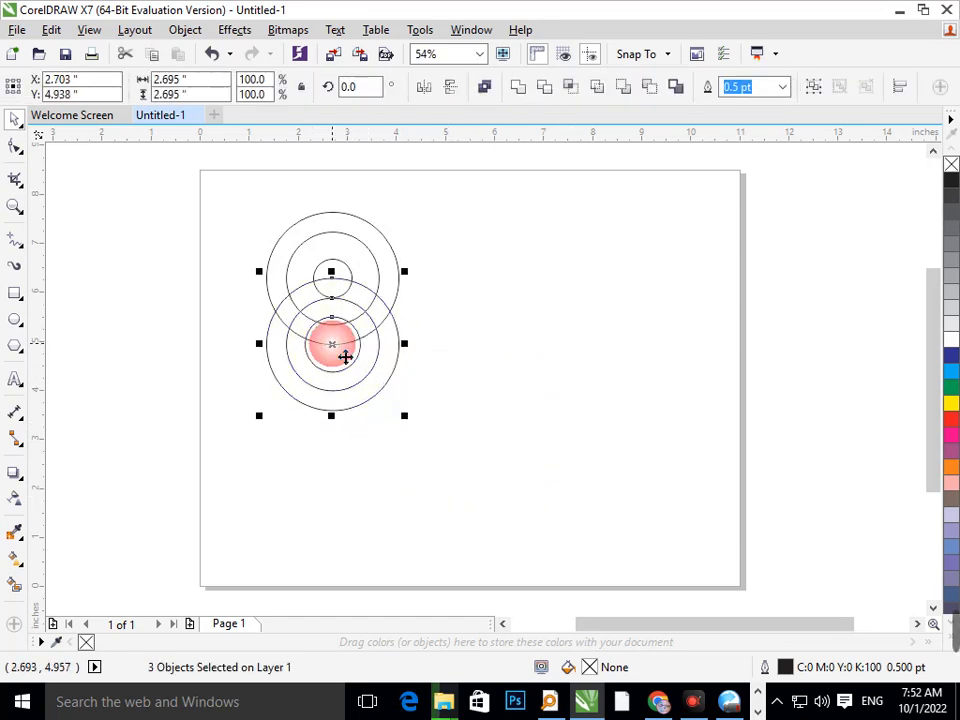
click(60, 310)
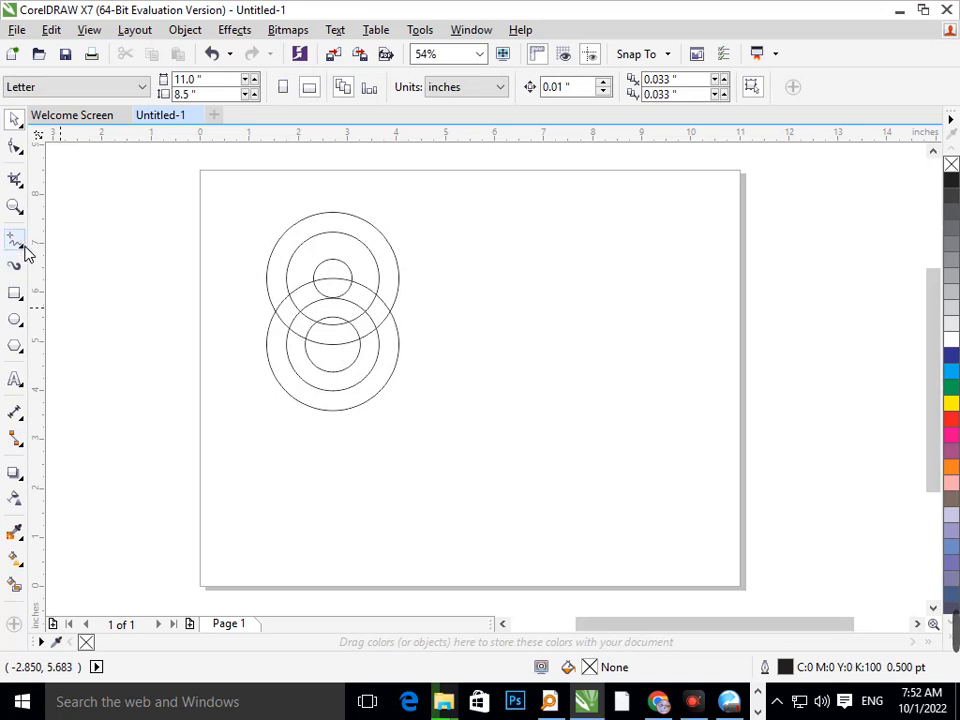
- Draw a straight vertical Pen line about 4.04 inches long from the upper outer circle's top quadrant to the lower outer circle's bottom
click(22, 248)
click(86, 302)
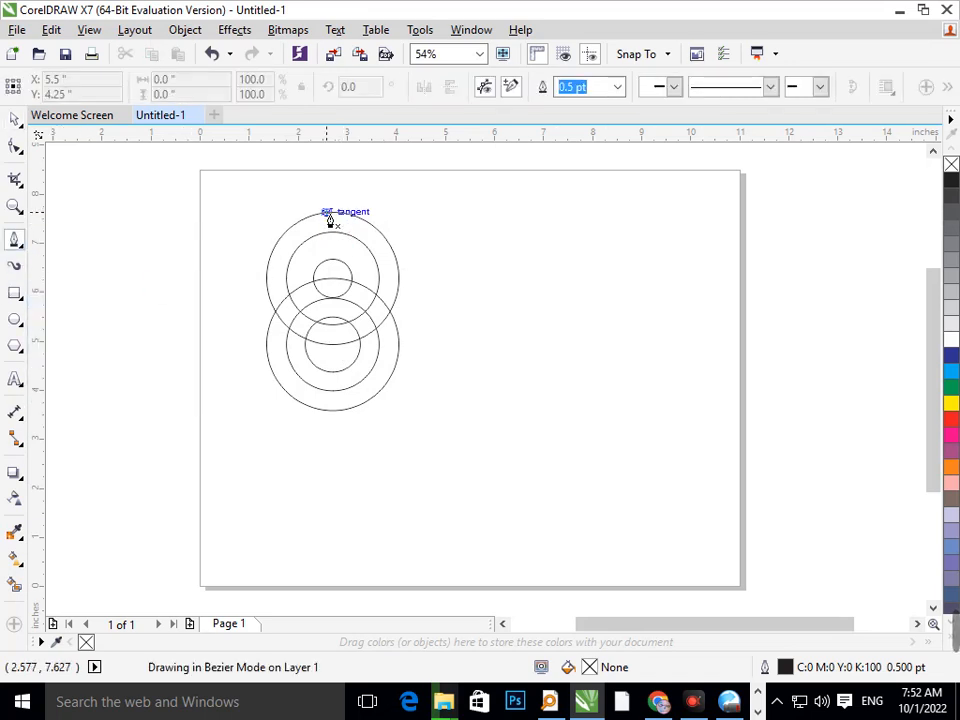
click(327, 214)
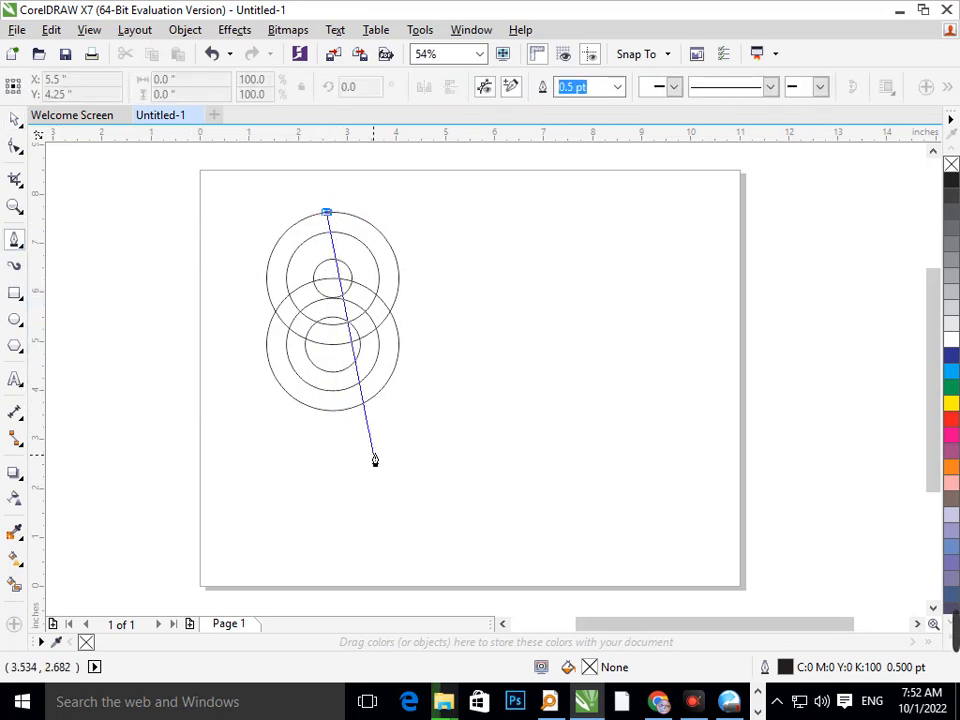
key(Escape)
click(332, 214)
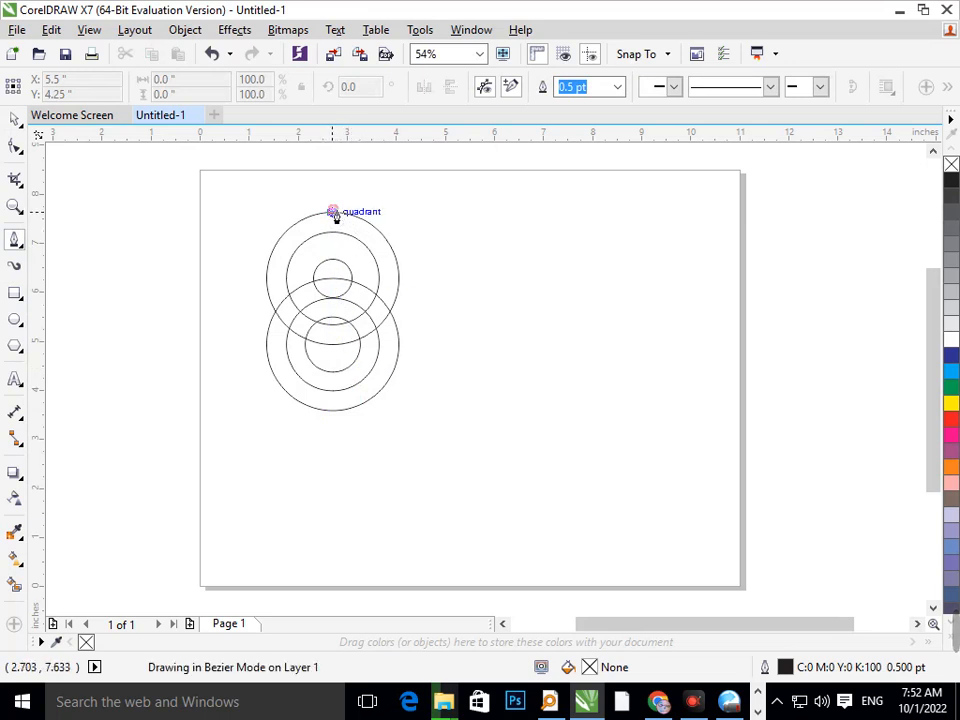
click(335, 418)
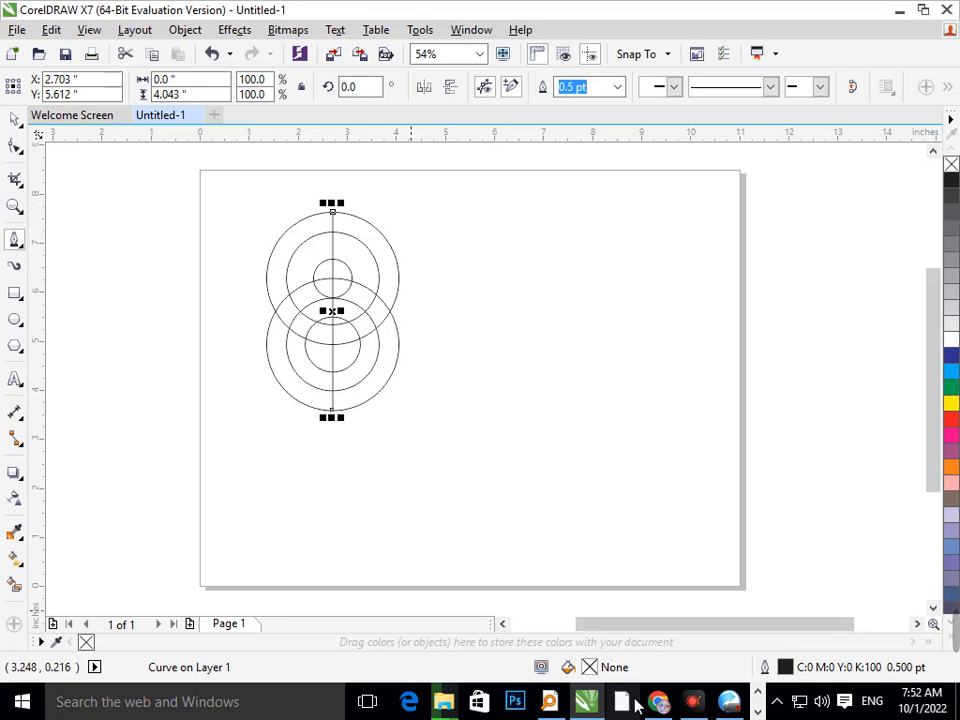
click(757, 697)
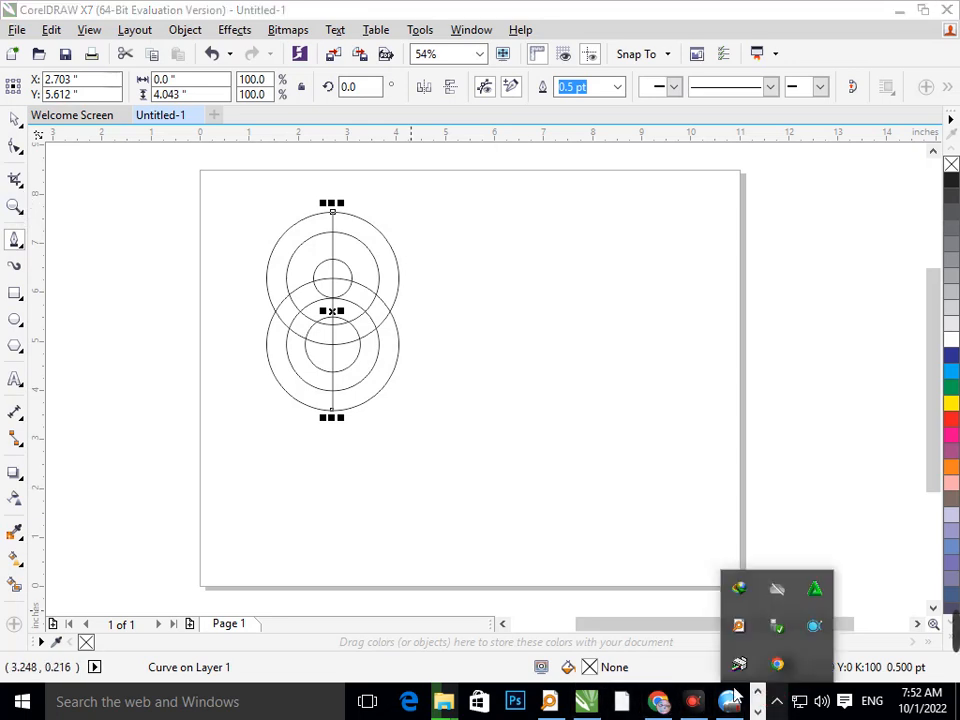
drag(224, 186, 396, 343)
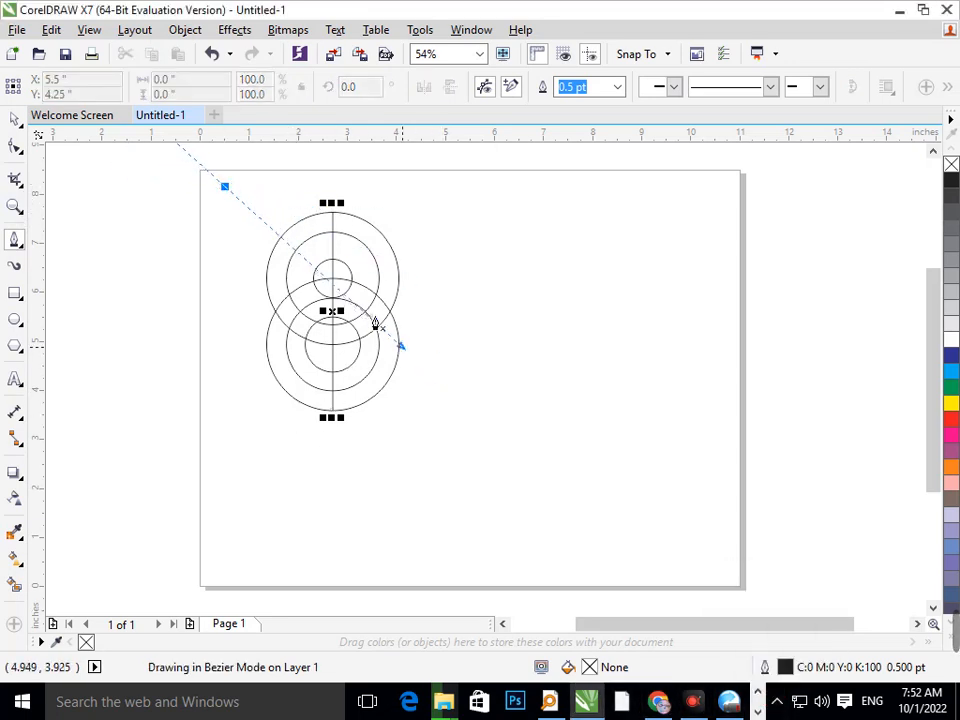
click(16, 121)
click(81, 204)
- Select all the circles and the vertical line and move them together to the middle of the page
key(F2)
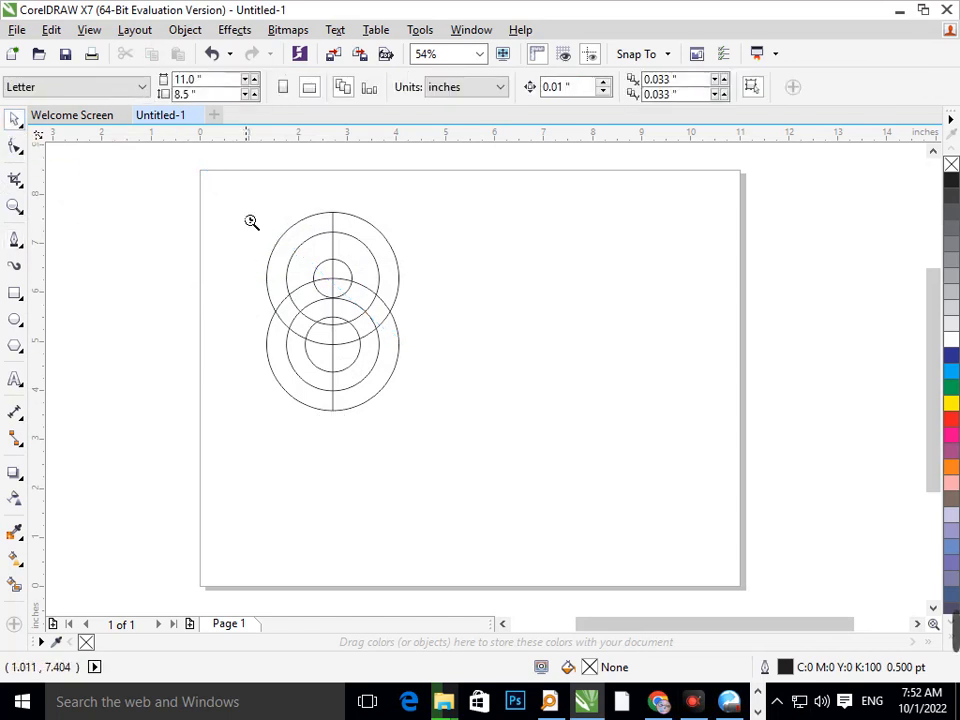
drag(225, 191, 446, 434)
key(F3)
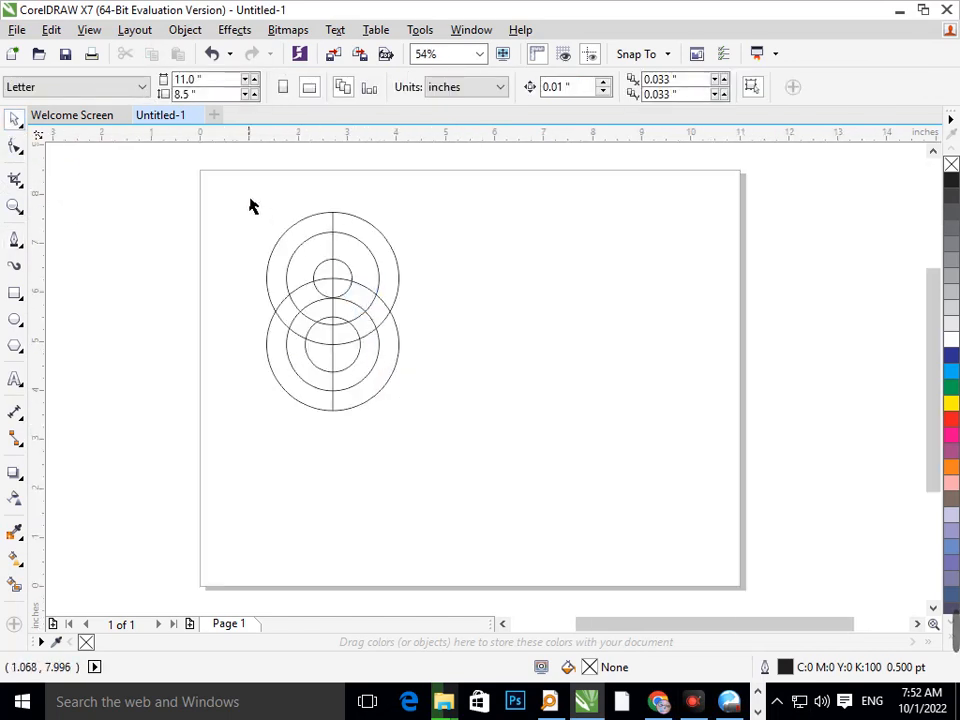
drag(251, 204, 398, 442)
drag(349, 330, 490, 382)
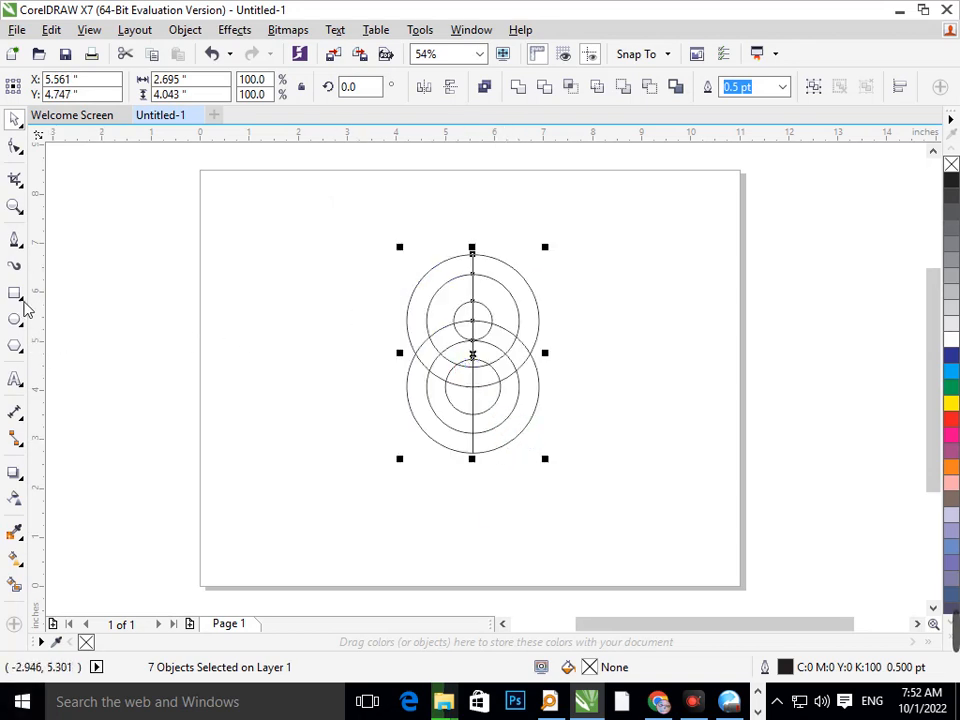
- Remove the right-hand arcs of the upper set's two larger circles using Virtual Segment Delete
click(22, 187)
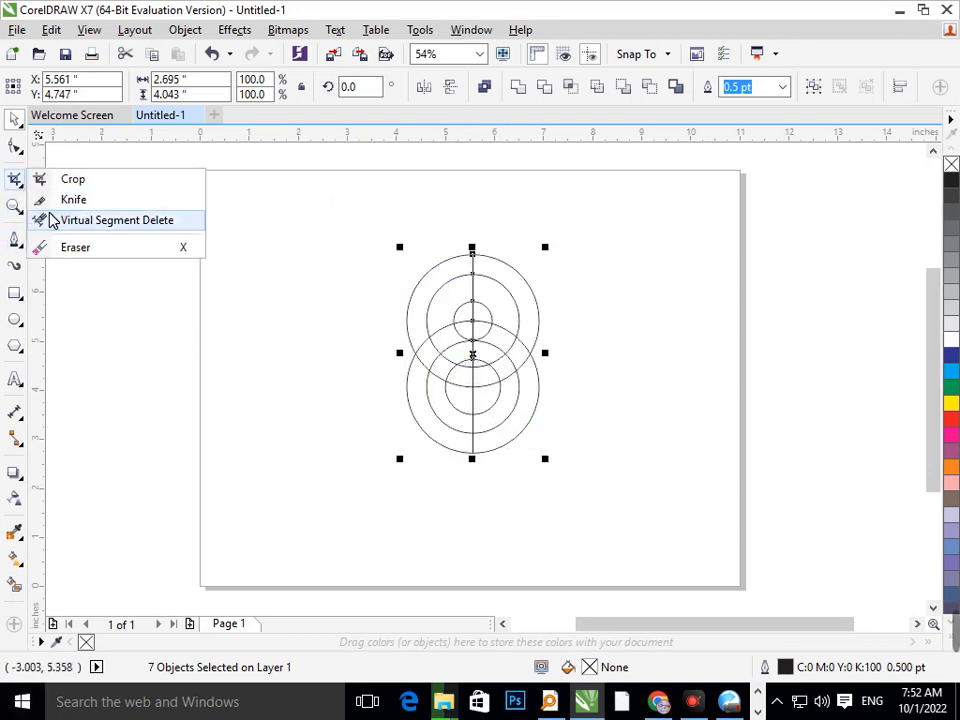
click(81, 221)
drag(519, 254, 508, 306)
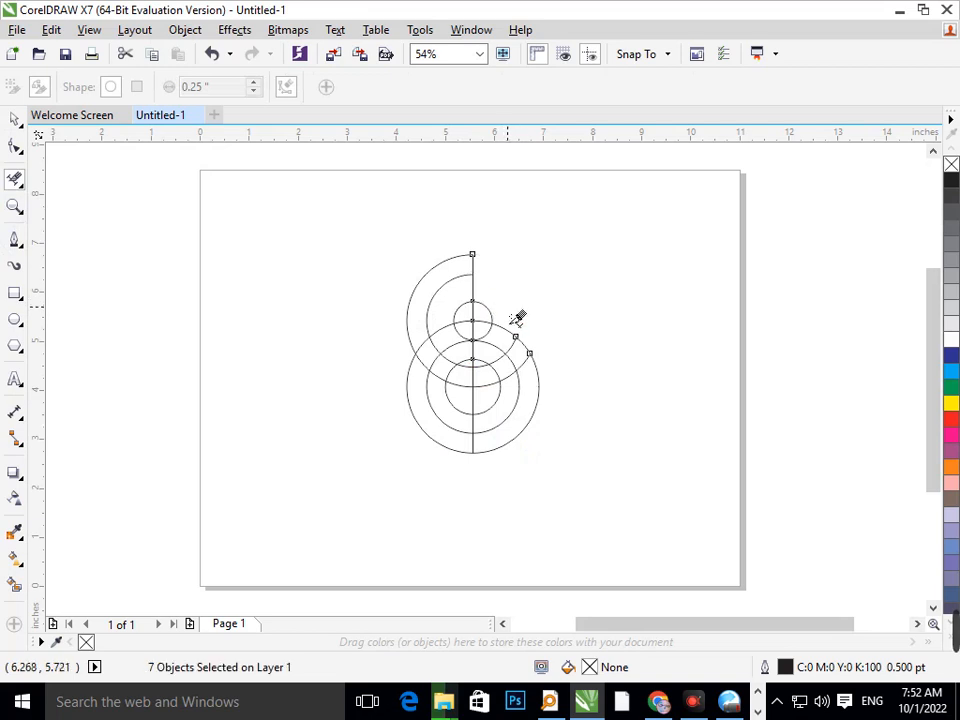
- Delete the lower rings' top arcs inside the upper ring, plus the arc and line segments inside the small upper circle
scroll(501, 355, up, 4)
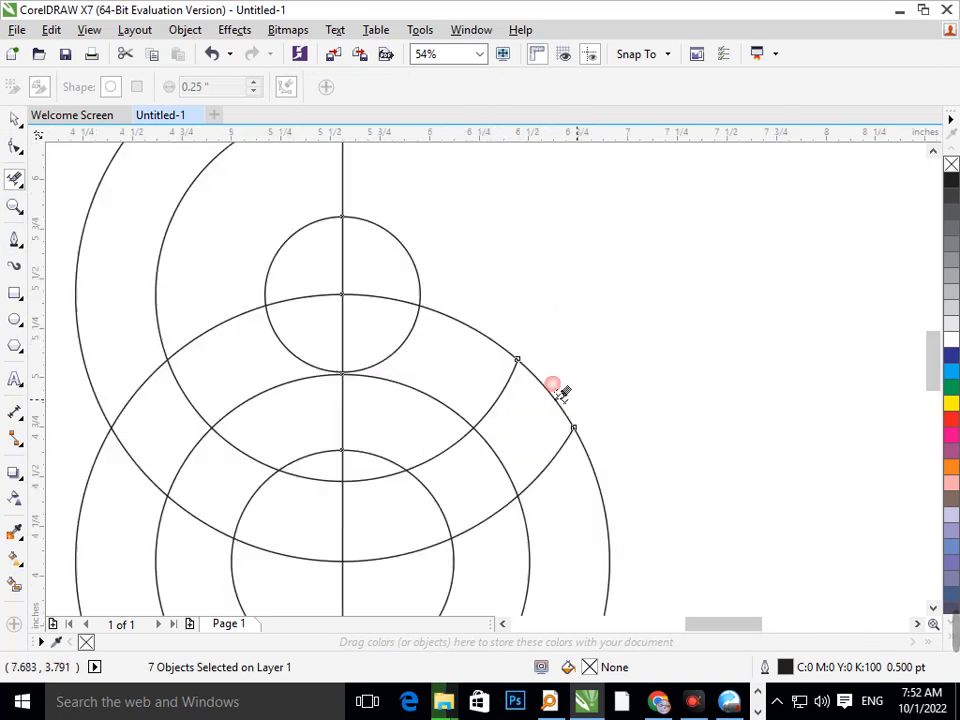
click(439, 388)
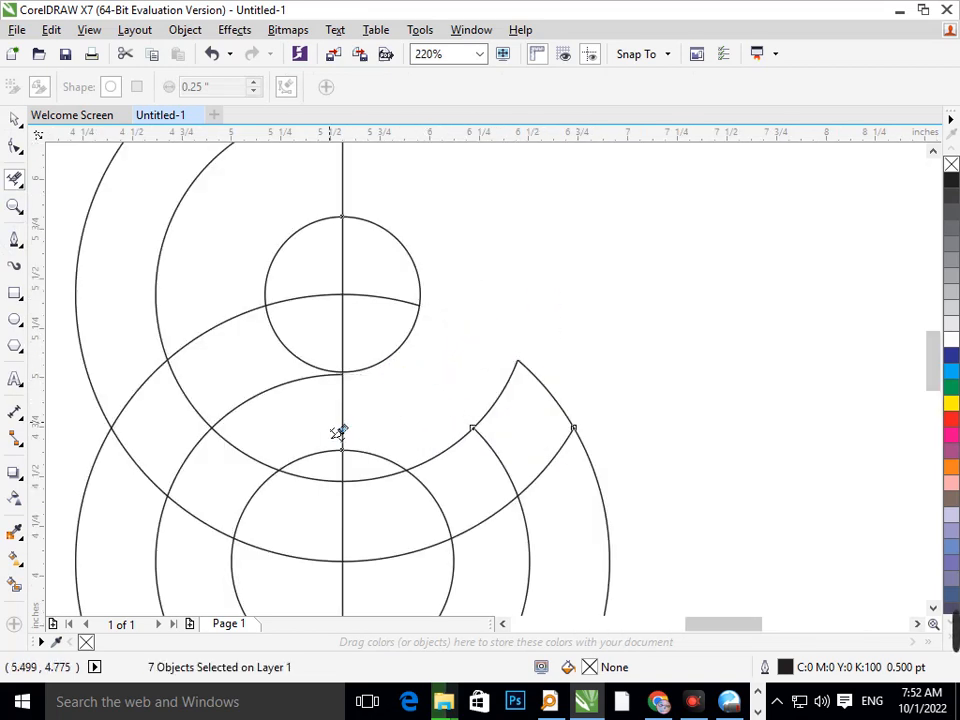
drag(279, 372, 290, 396)
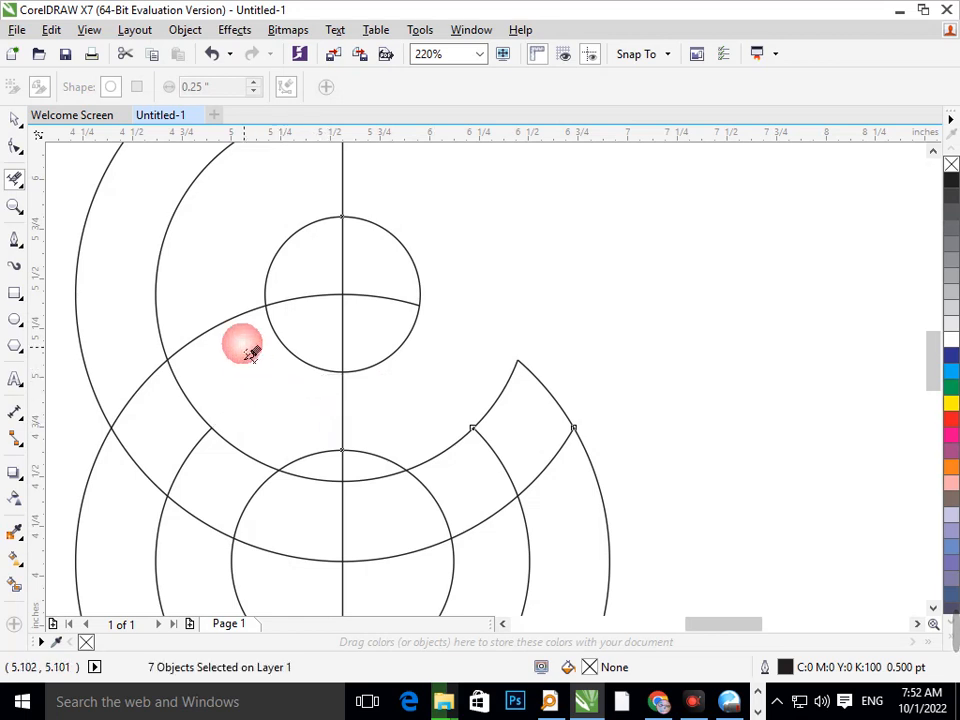
drag(219, 306, 242, 341)
drag(307, 282, 372, 323)
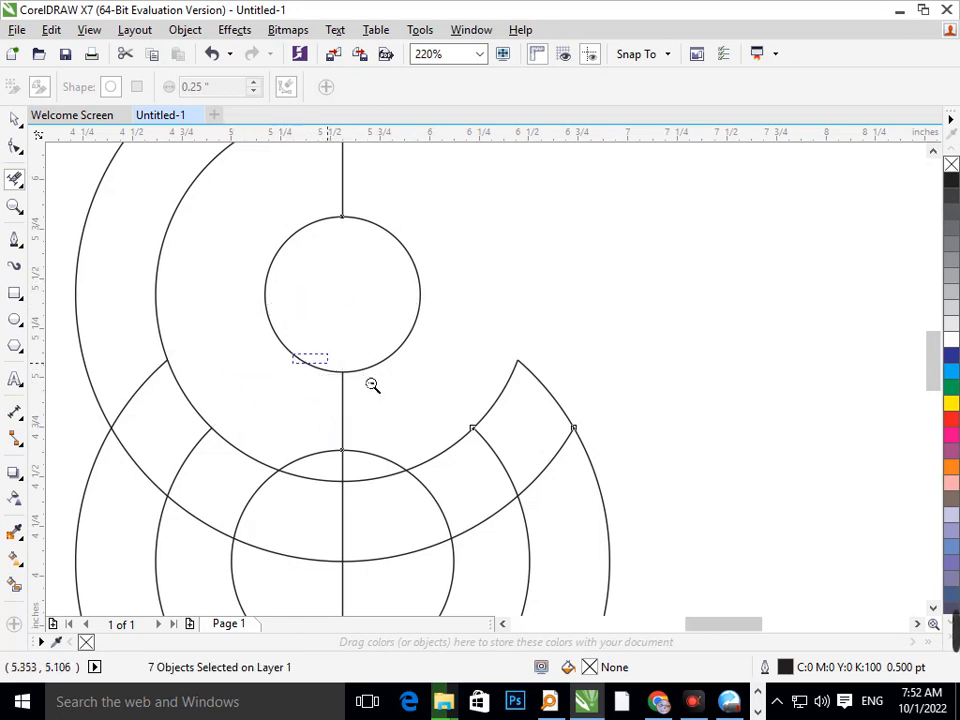
- Delete the left arcs of the two lower rings and trim the upper-left band so it ends at the inner crossing arc
scroll(410, 402, down, 4)
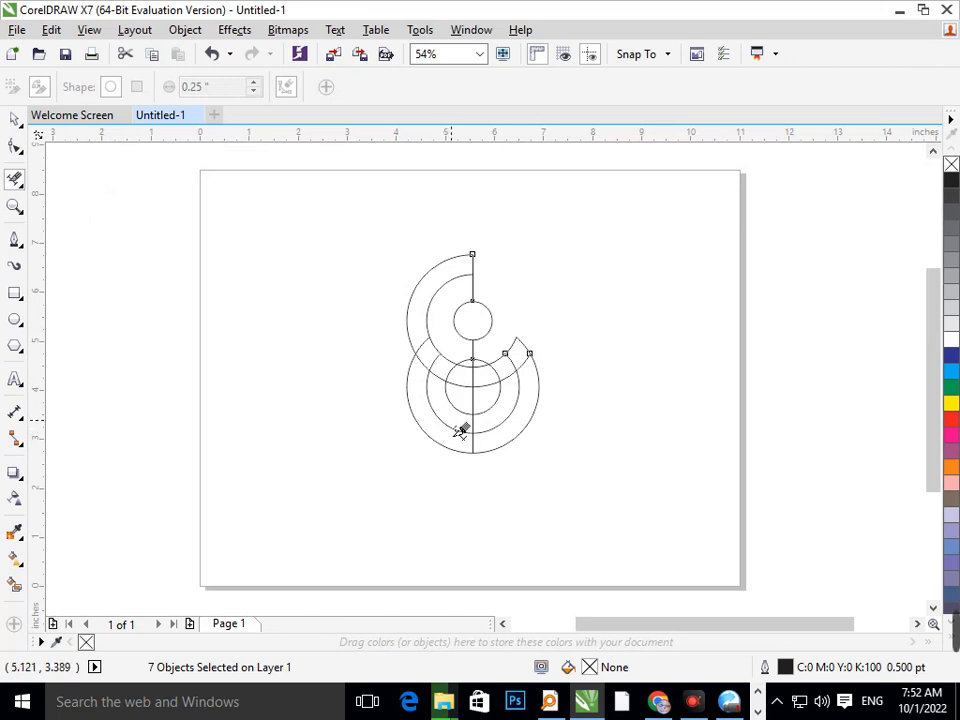
drag(461, 431, 450, 468)
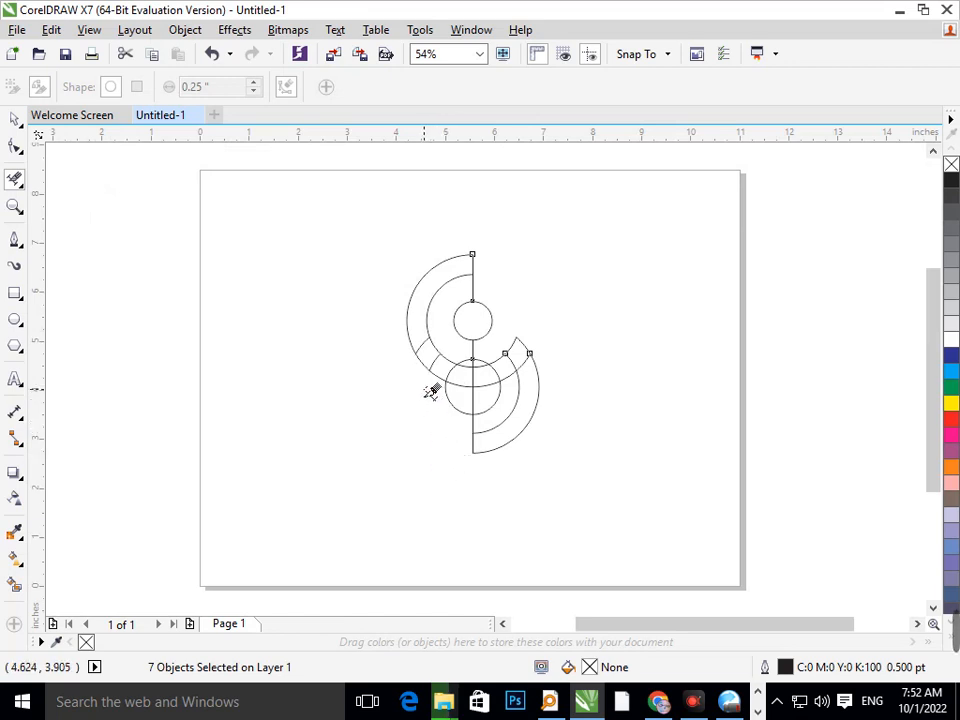
drag(402, 332, 459, 392)
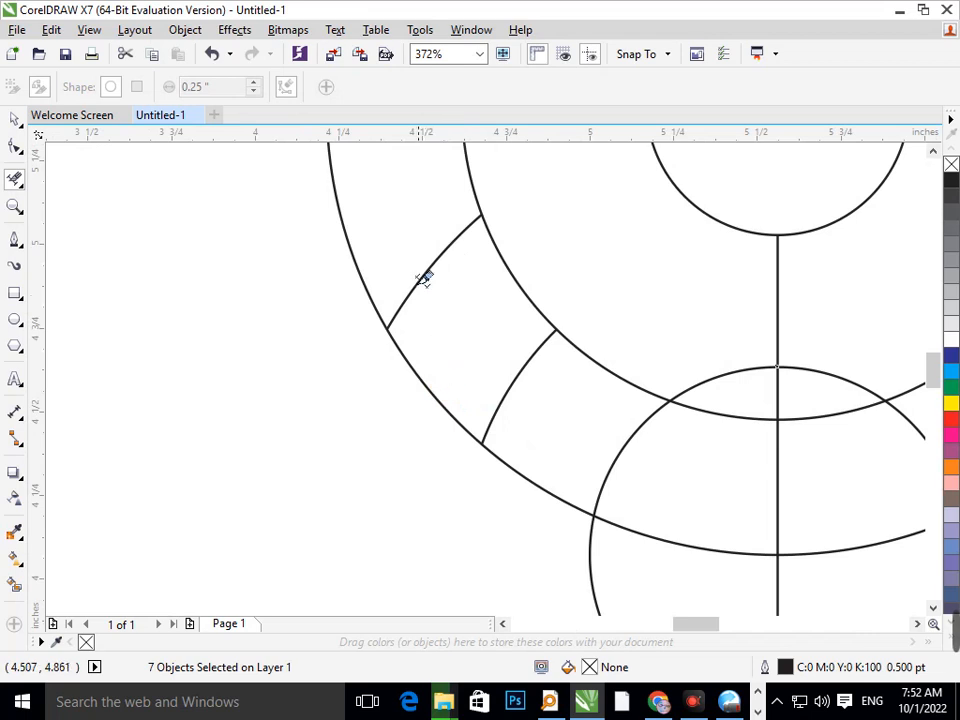
drag(421, 262, 495, 330)
drag(526, 467, 530, 492)
drag(590, 347, 575, 372)
drag(489, 448, 525, 471)
key(F3)
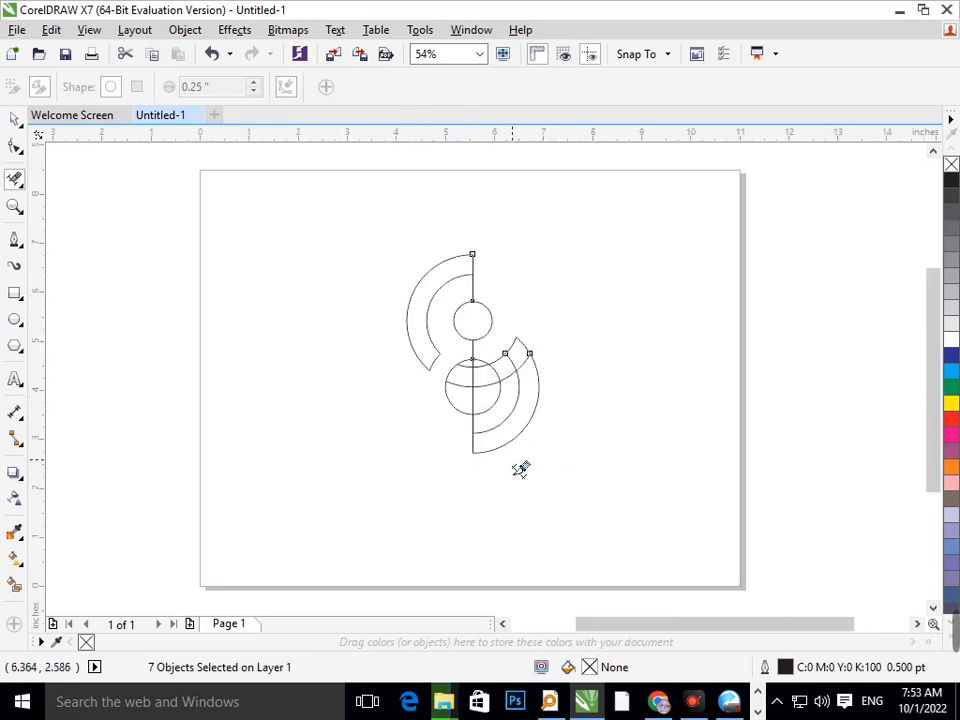
- Delete the arc and vertical line segments that lie inside the lower small circle
drag(439, 349, 574, 467)
drag(321, 225, 373, 318)
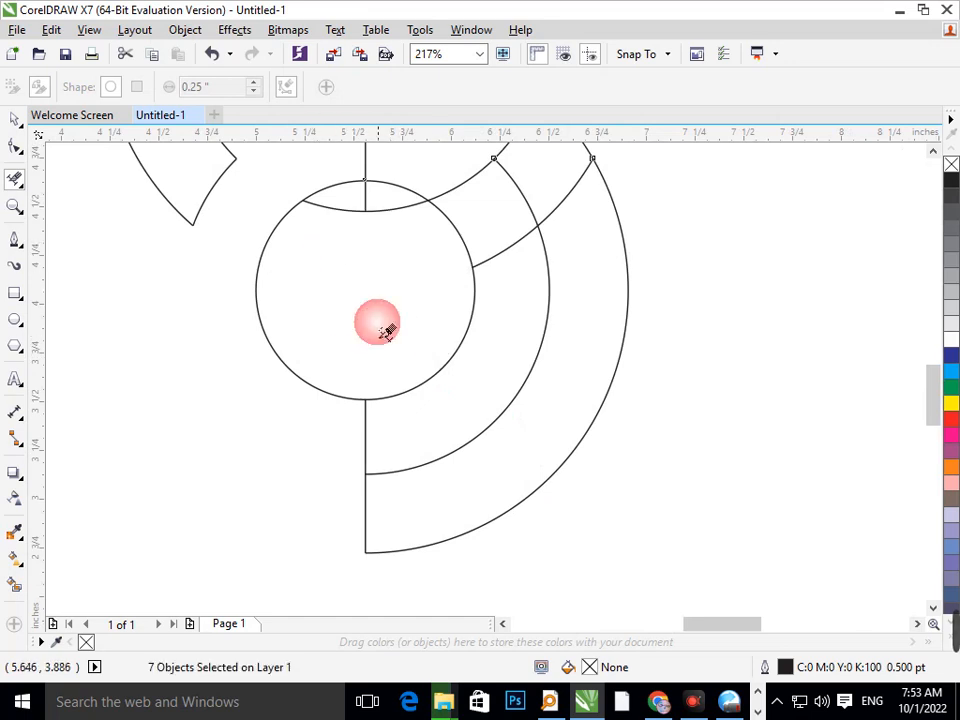
click(380, 213)
key(F3)
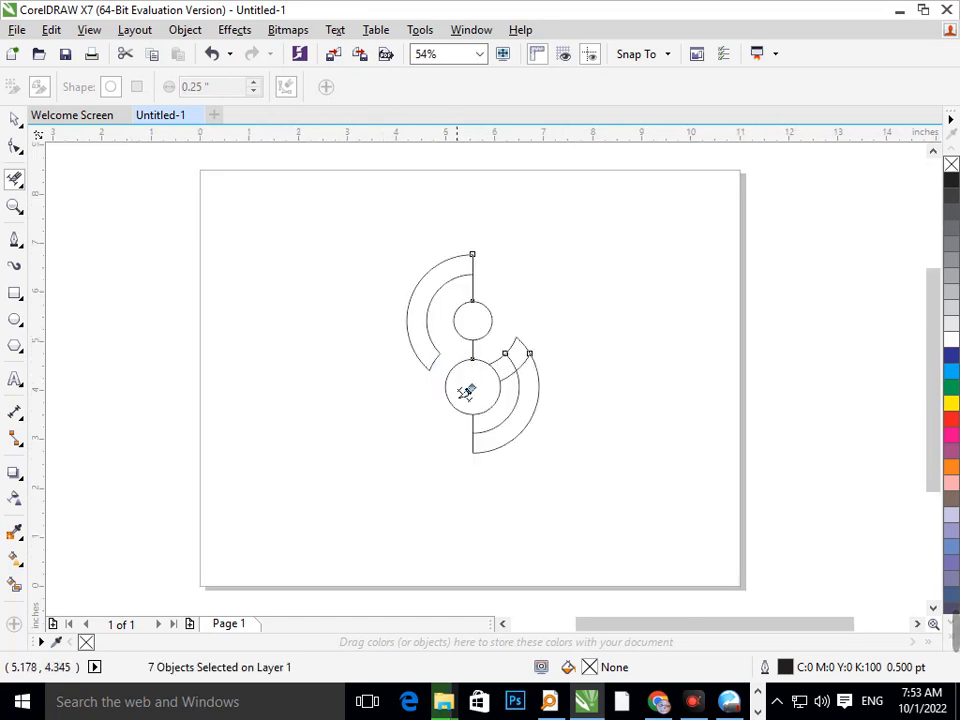
- Delete the leftover arcs between the lower small circle and the right band, including the one crossing the band
scroll(507, 380, up, 5)
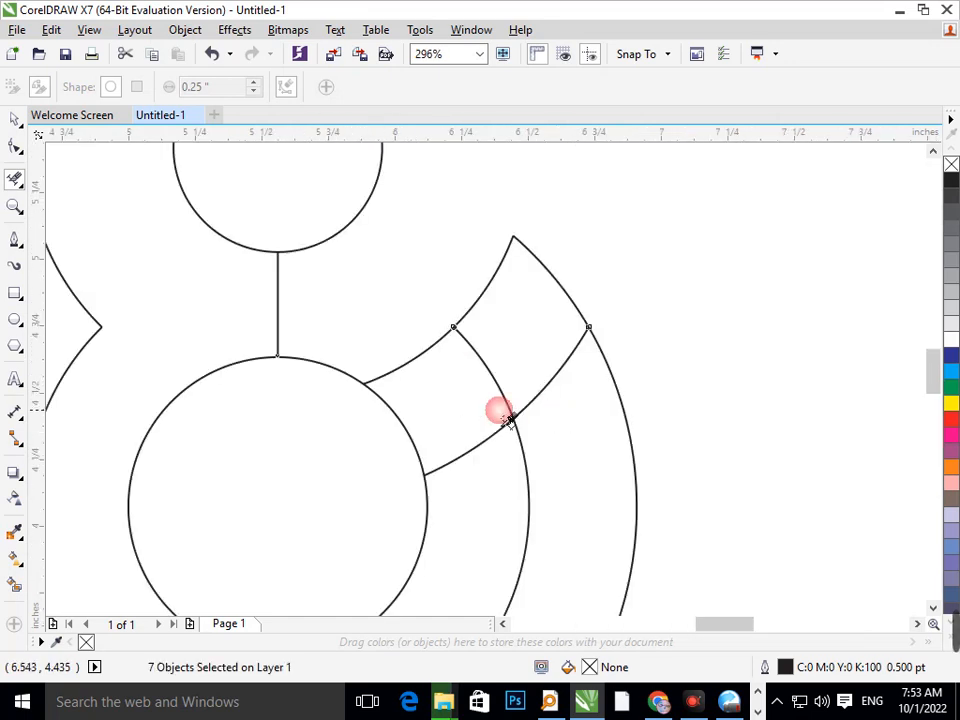
click(429, 343)
click(540, 380)
key(F3)
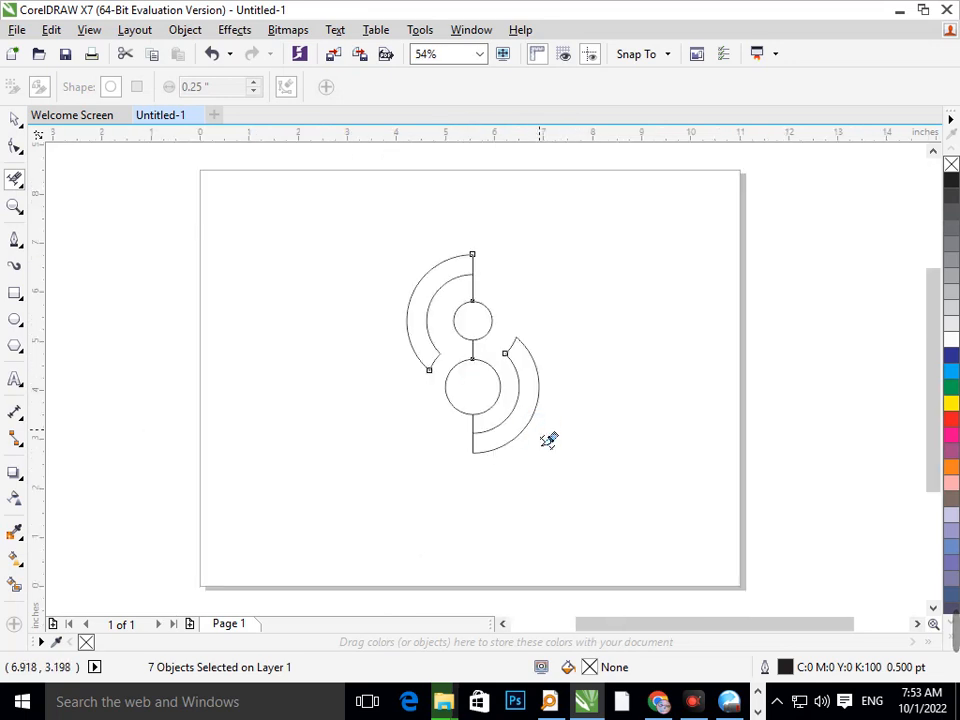
- Delete the vertical line segments between the two small circles, below the upper band's end and above the lower band's end
scroll(481, 368, up, 4)
click(472, 349)
key(F3)
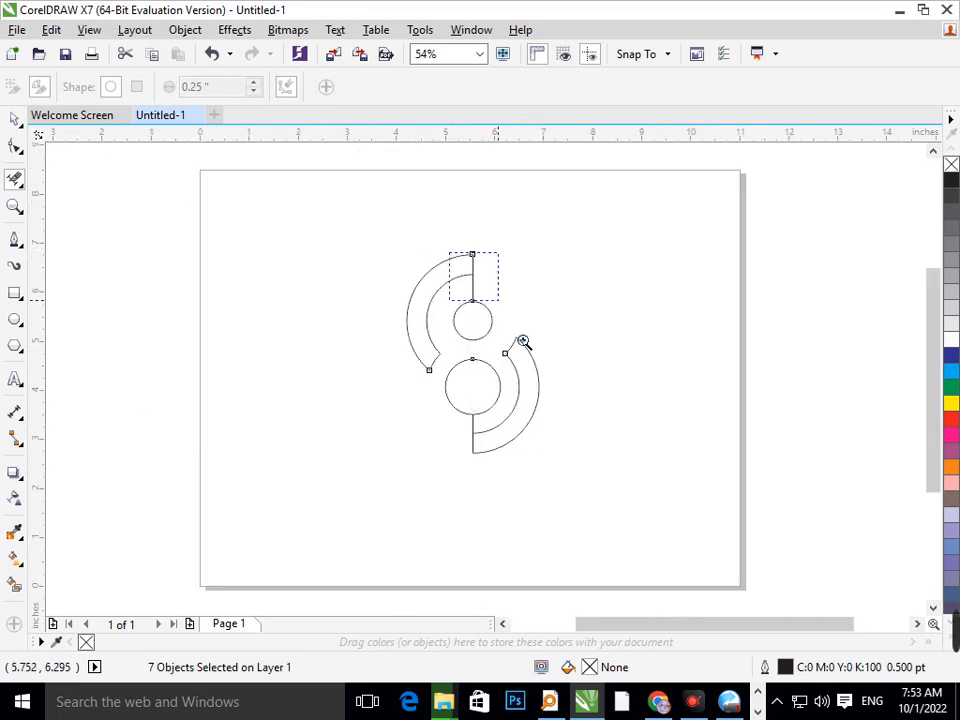
scroll(489, 284, up, 4)
click(471, 298)
key(F3)
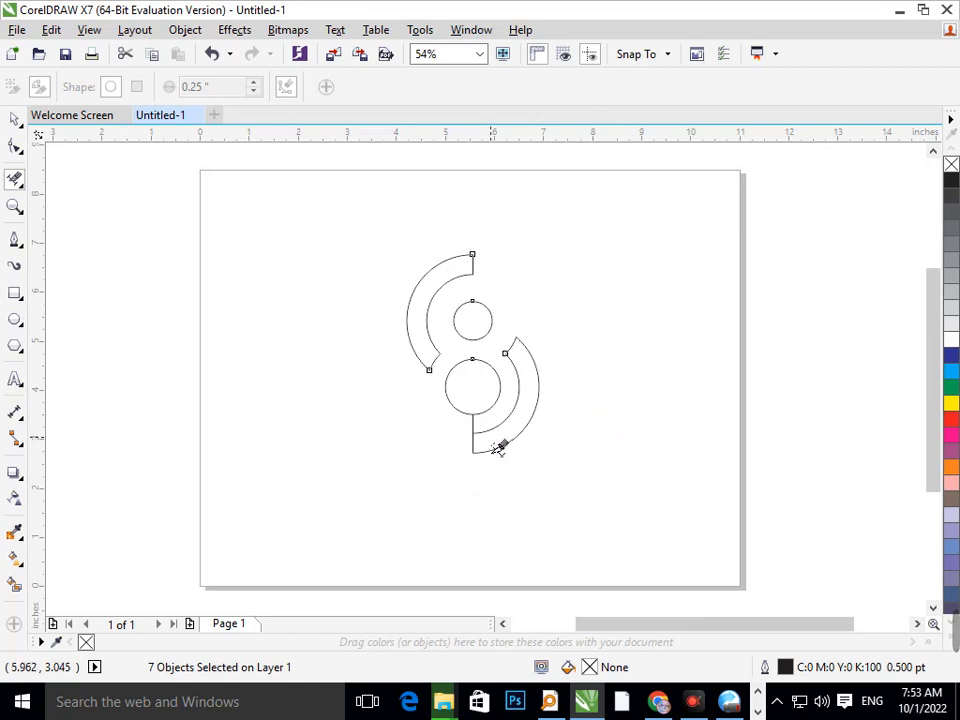
scroll(498, 447, up, 4)
click(371, 381)
key(F3)
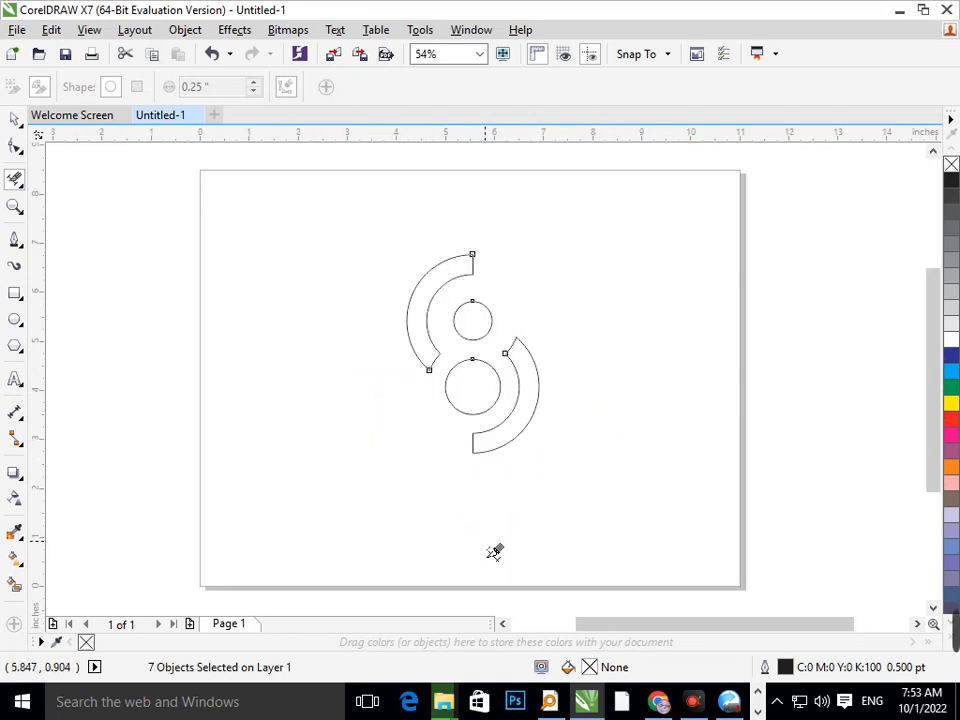
- Fill the lower-right band, the upper small circle and the lower circle with blue (#0000FF) using Smart Fill
click(14, 120)
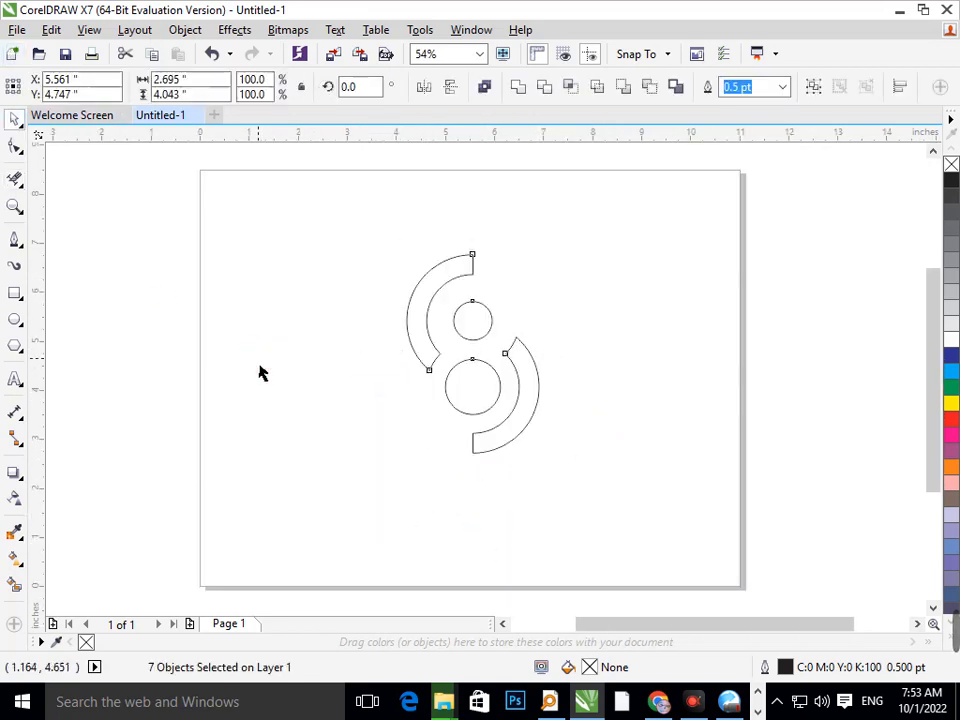
click(259, 373)
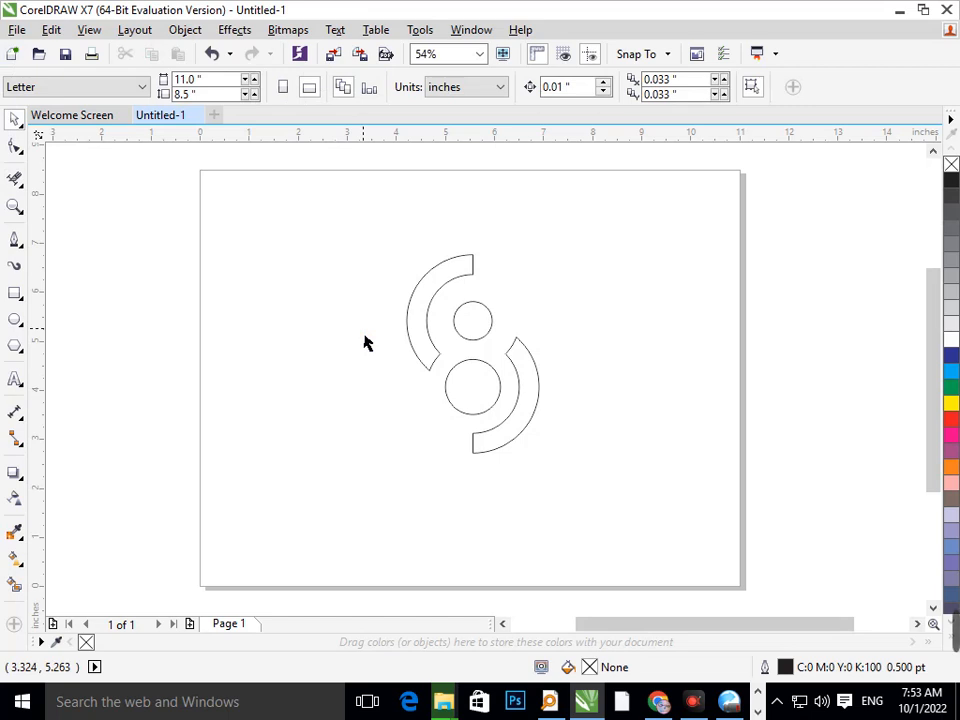
click(16, 587)
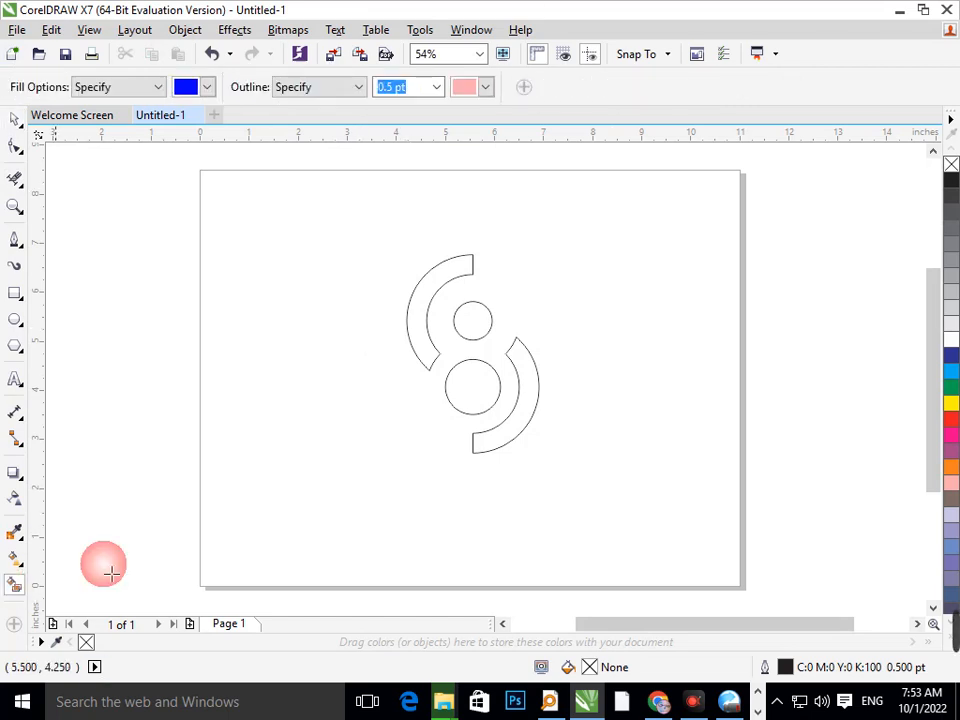
click(531, 408)
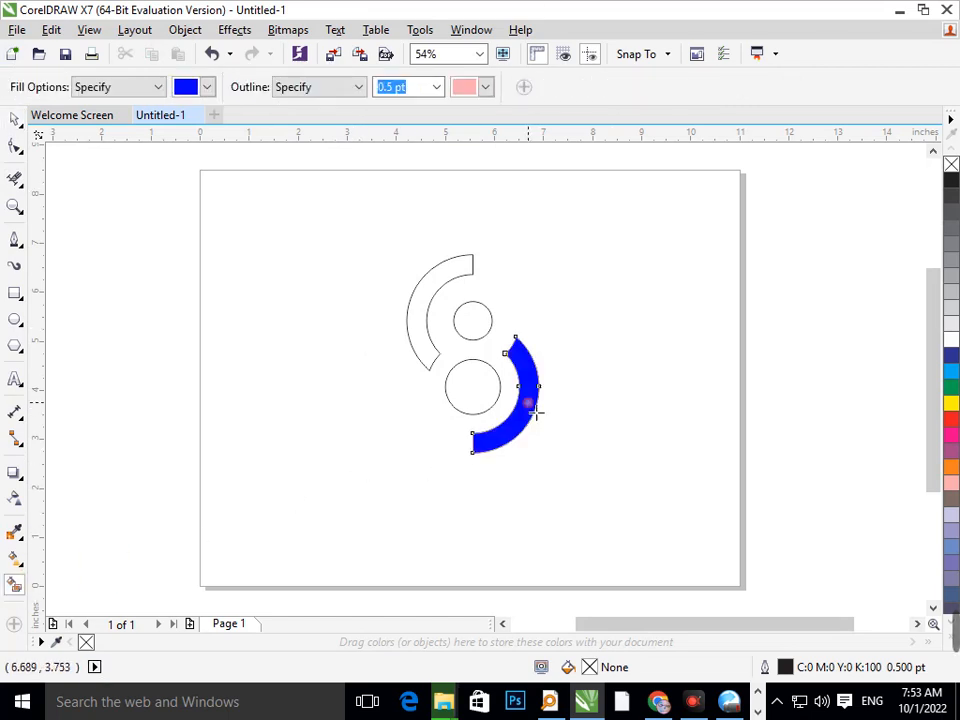
click(476, 331)
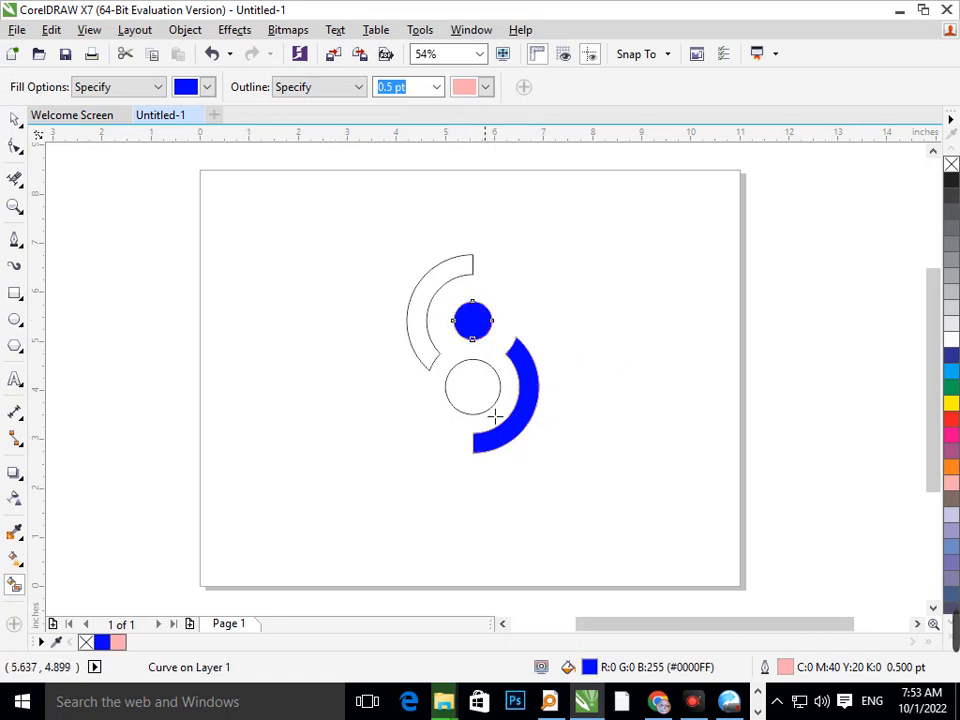
click(484, 390)
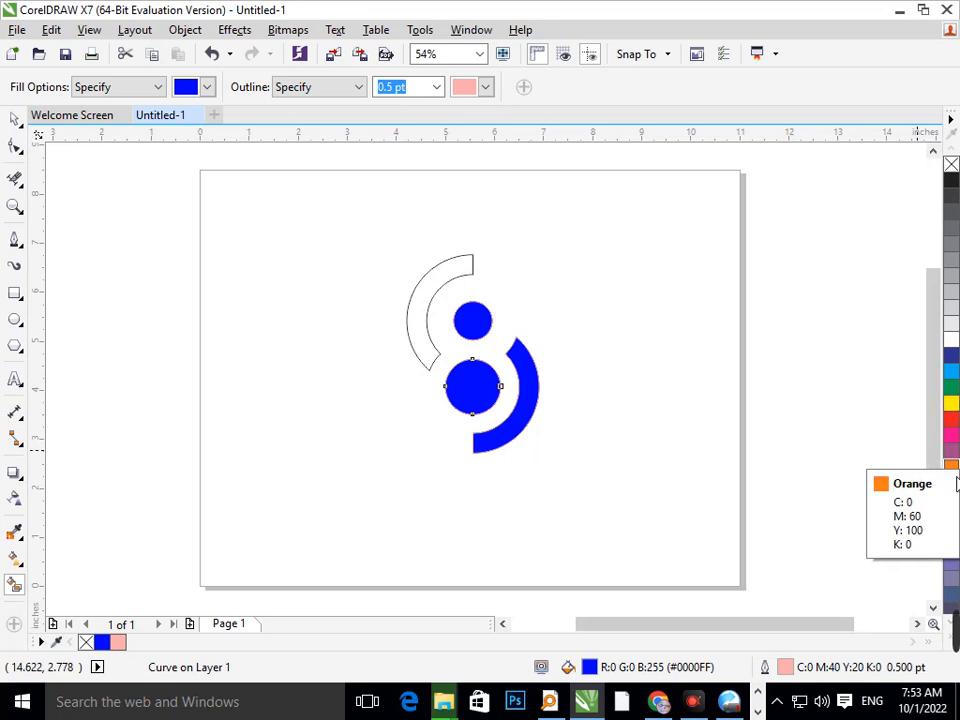
- Colour the lower circle orange, then fill the upper-left band and colour it orange as well
drag(951, 466, 472, 388)
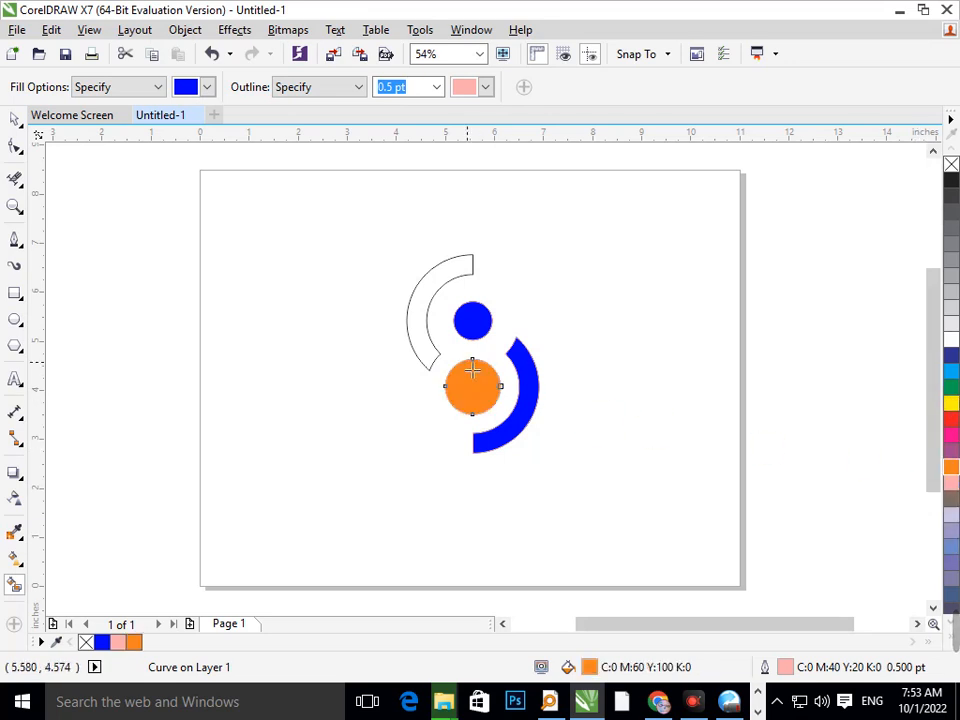
click(430, 355)
click(951, 468)
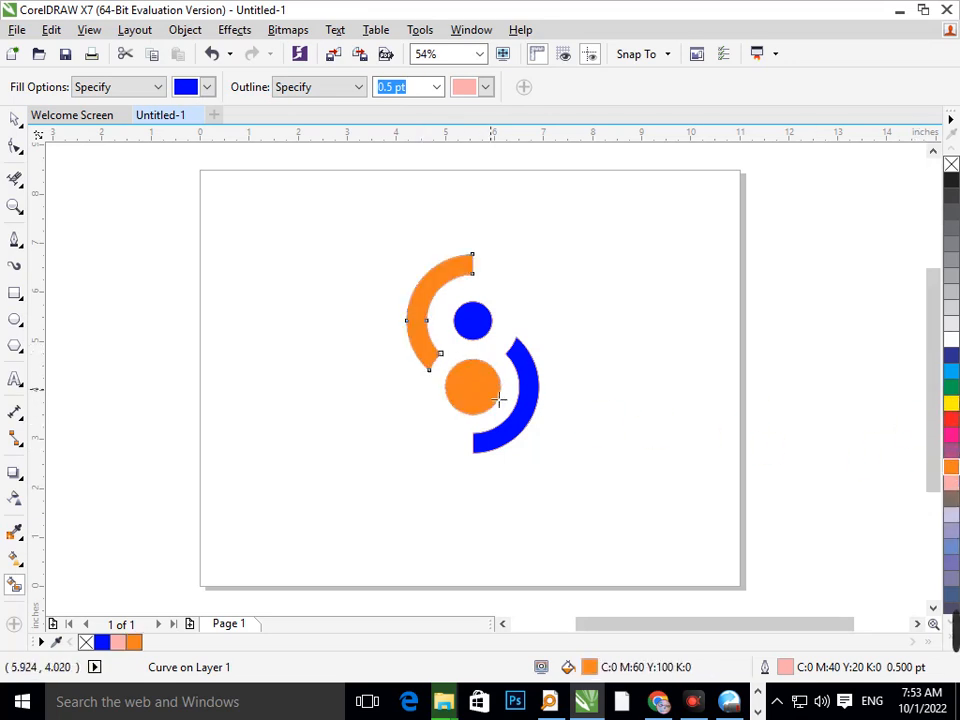
- Recolour the upper-left band and the lower circle with the lighter blue C:100 M:20 Y:0 K:0
scroll(951, 520, down, 3)
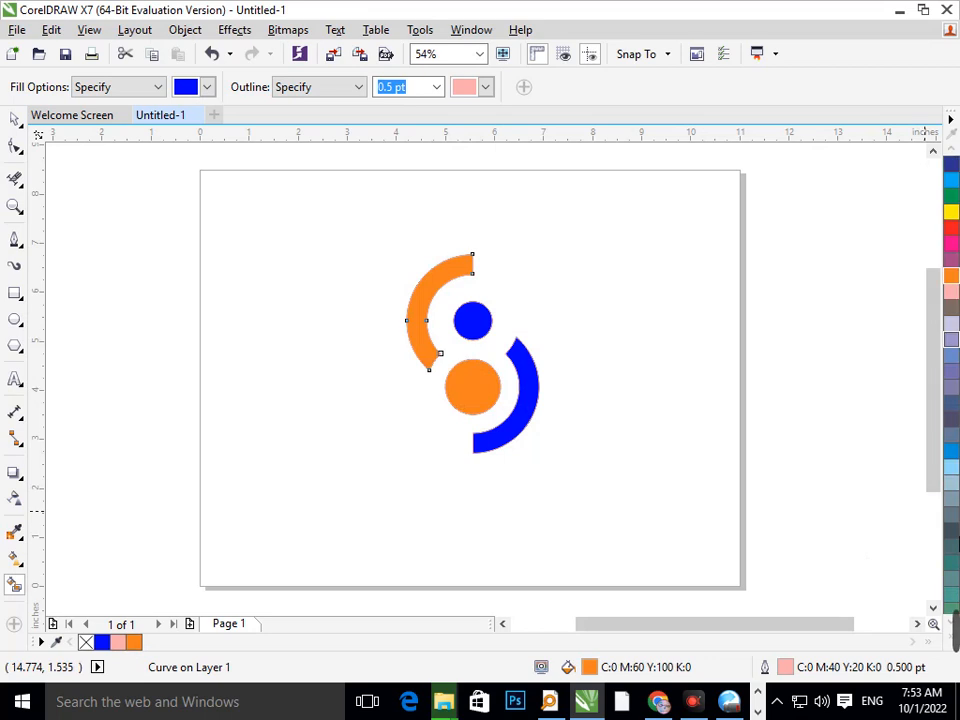
click(951, 451)
click(493, 405)
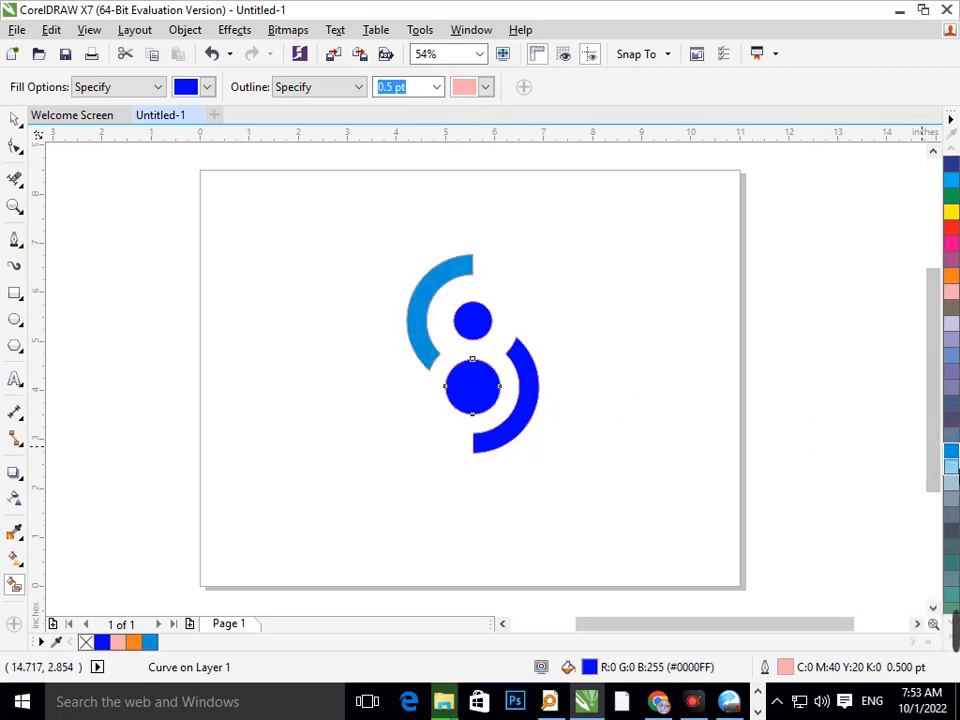
click(952, 455)
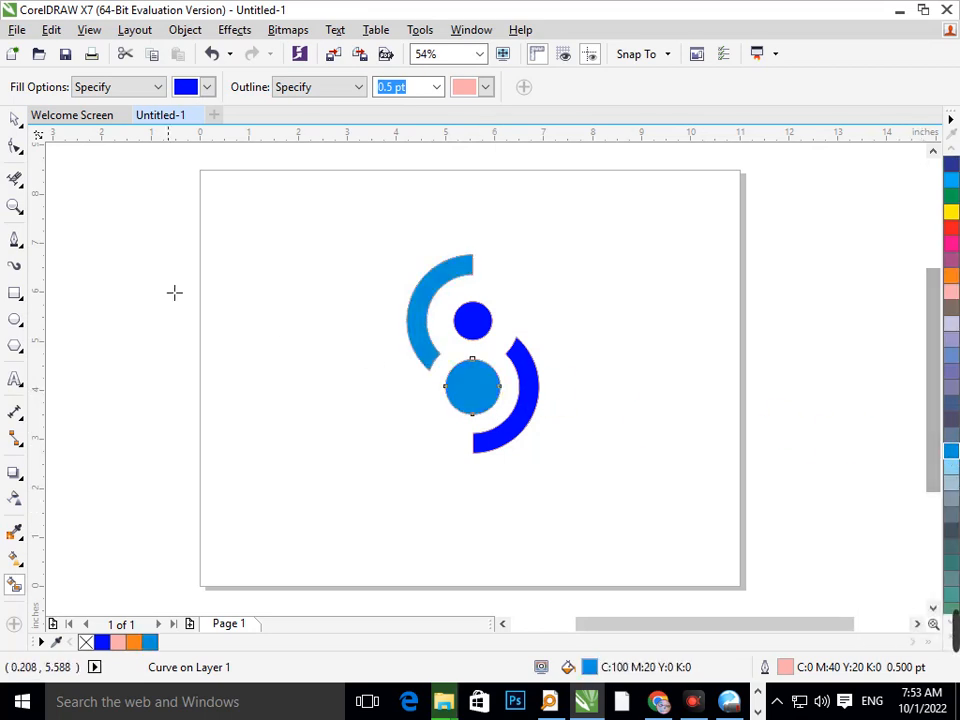
- Draw a rectangle about 0.67 by 0.41 in flush against the upper band's flat end and fill it with the band's blue
click(14, 121)
click(185, 276)
click(14, 294)
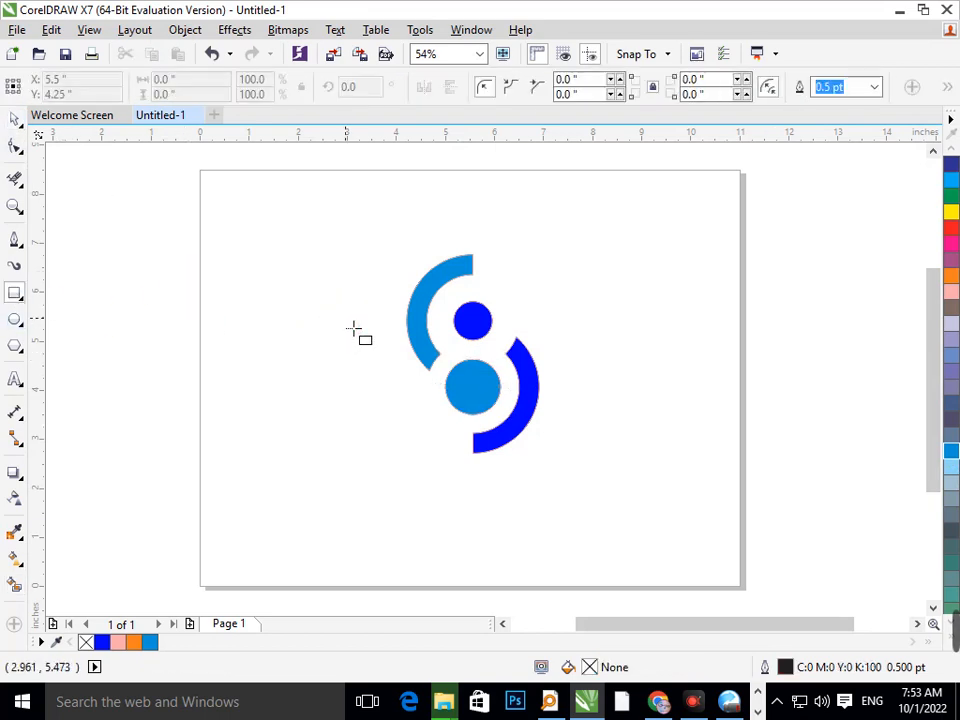
drag(402, 235, 672, 431)
key(F2)
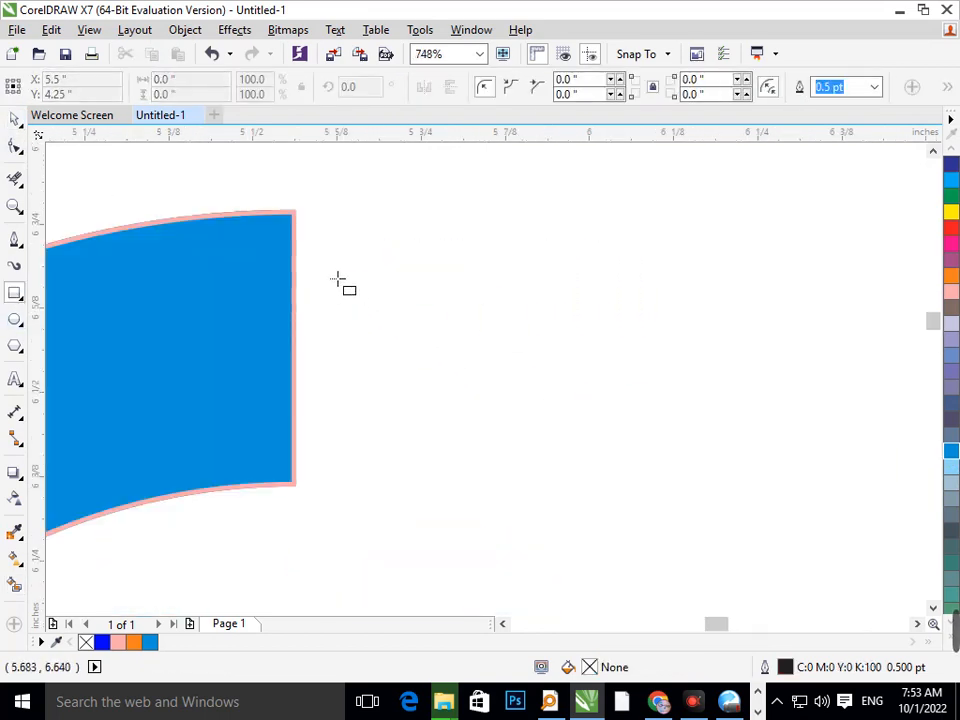
drag(297, 221, 758, 497)
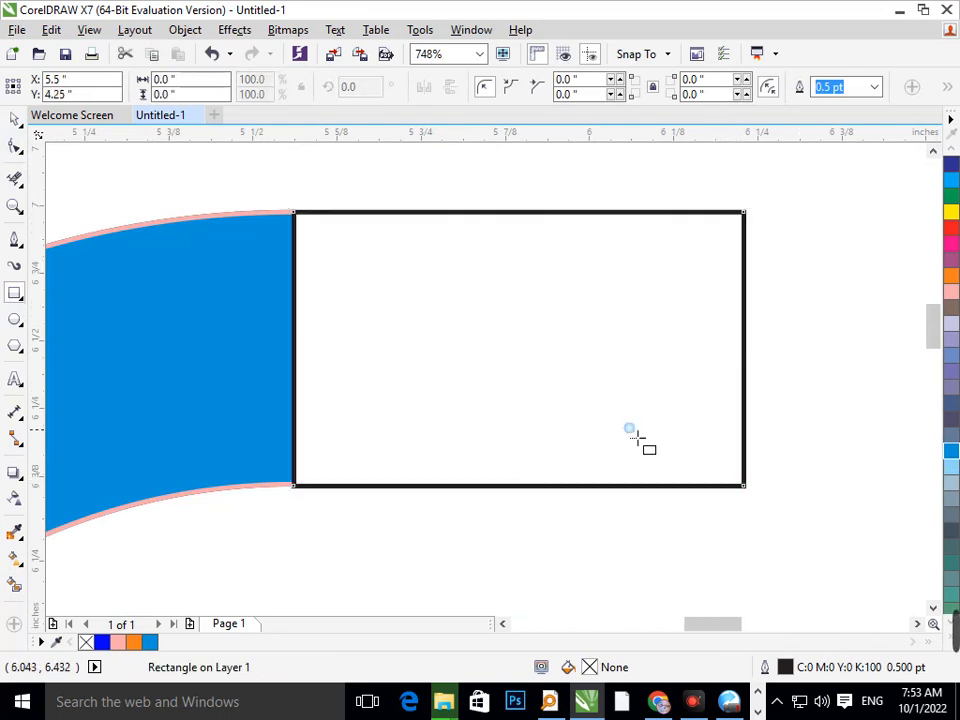
key(F3)
key(F3)
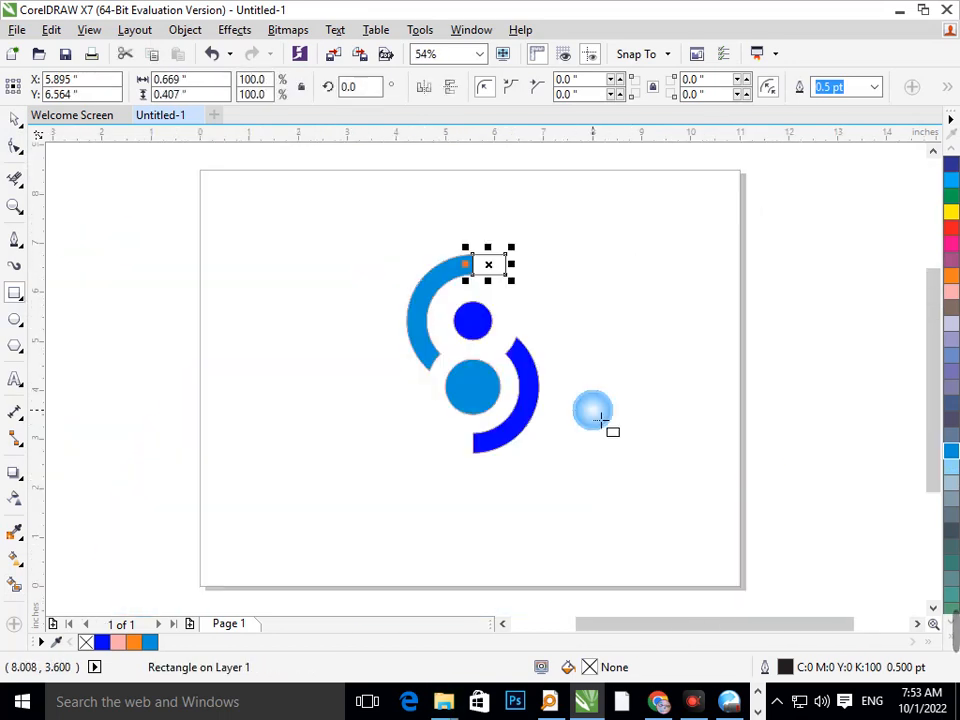
click(951, 450)
click(428, 229)
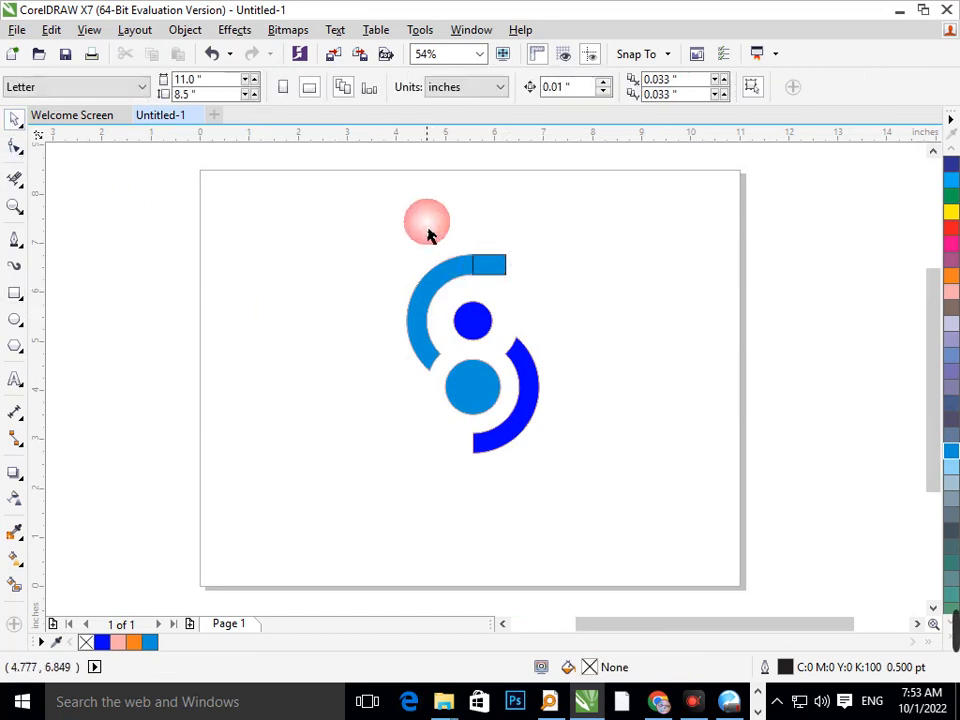
- Lengthen the rectangle away from the upper band until it is about 0.93 in wide
scroll(512, 241, up, 3)
click(486, 330)
drag(512, 335, 575, 340)
click(619, 435)
key(F3)
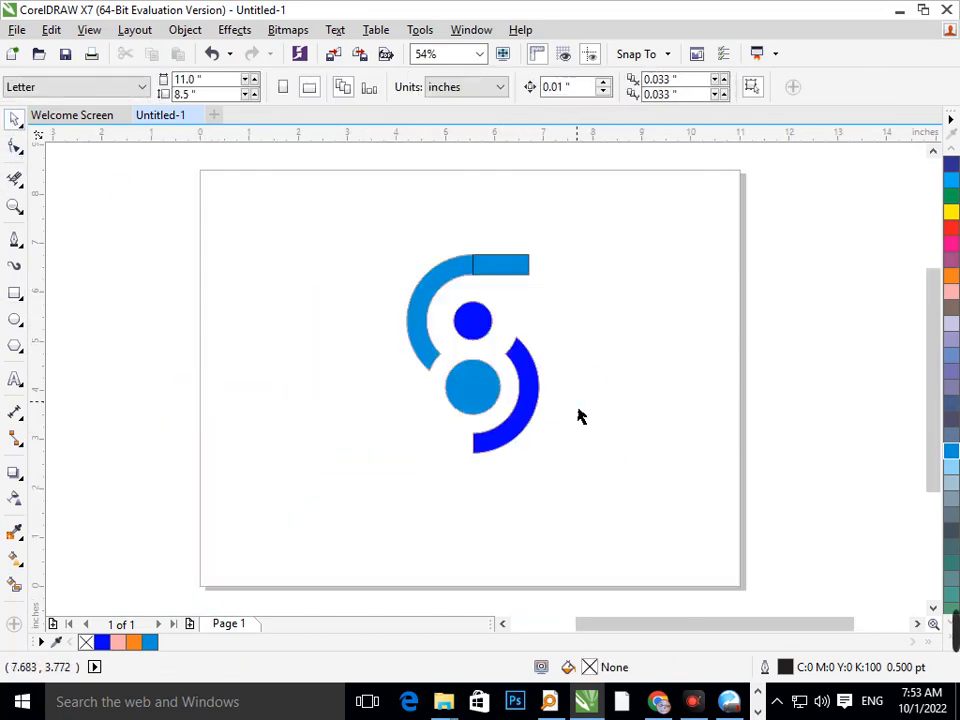
scroll(482, 258, up, 5)
click(790, 335)
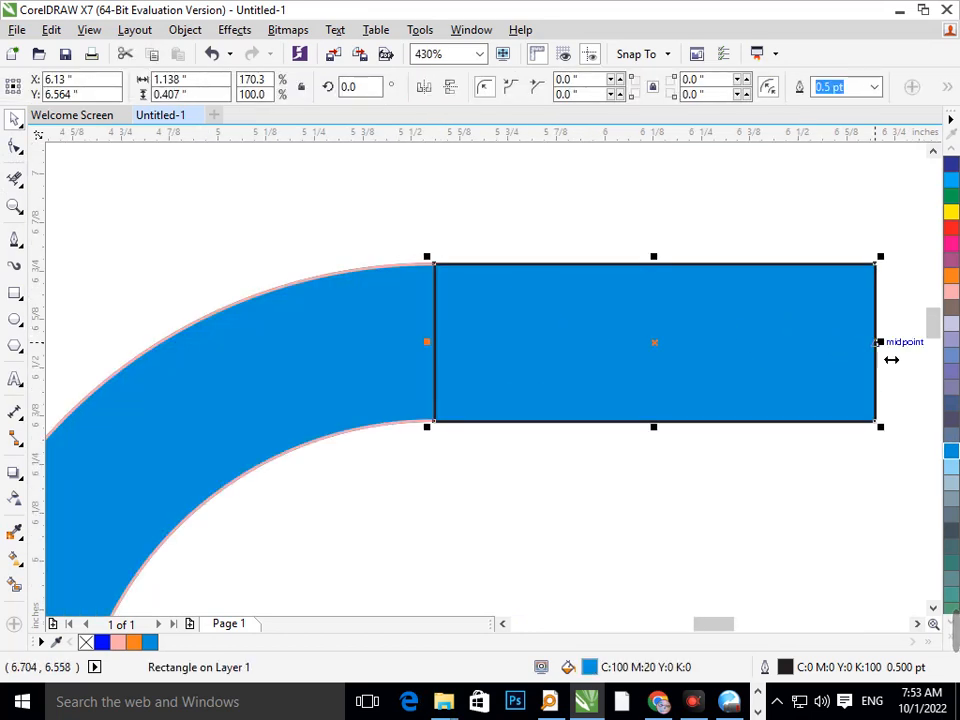
drag(899, 358, 795, 360)
click(651, 576)
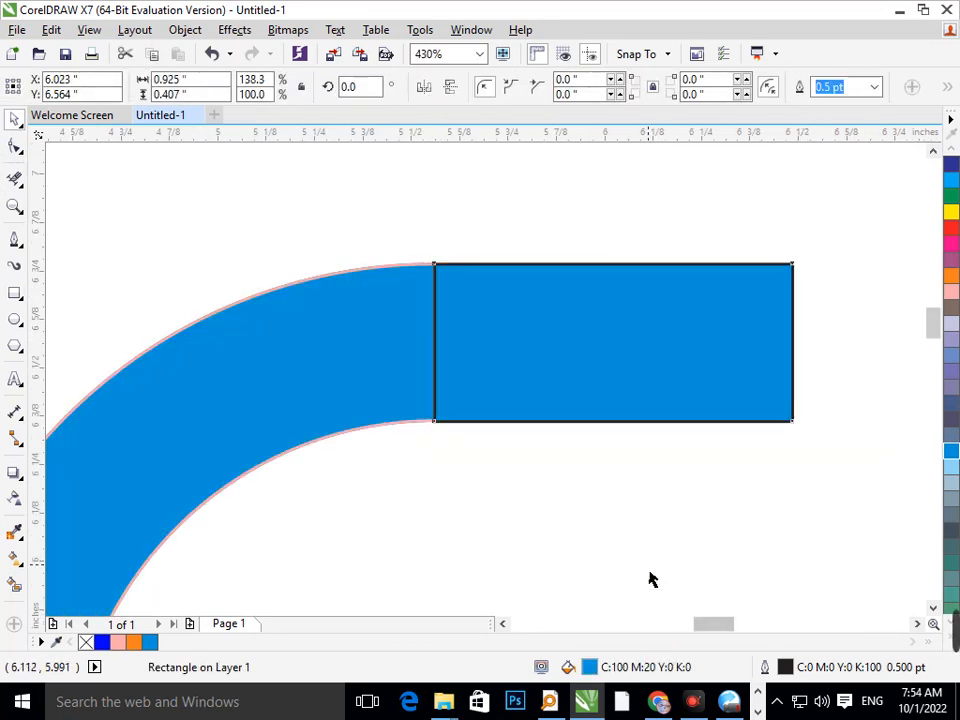
key(F3)
- Give the rectangle a cyan fill and outline (C:100 M:0 Y:0 K:0) and weld the upper-left band to it
click(478, 269)
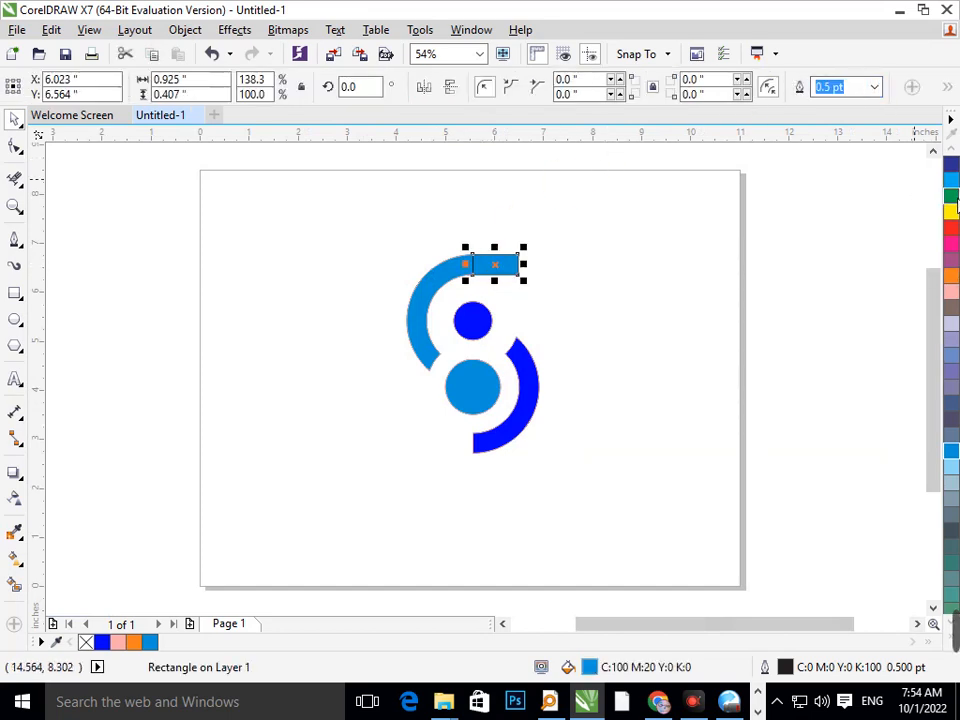
click(700, 268)
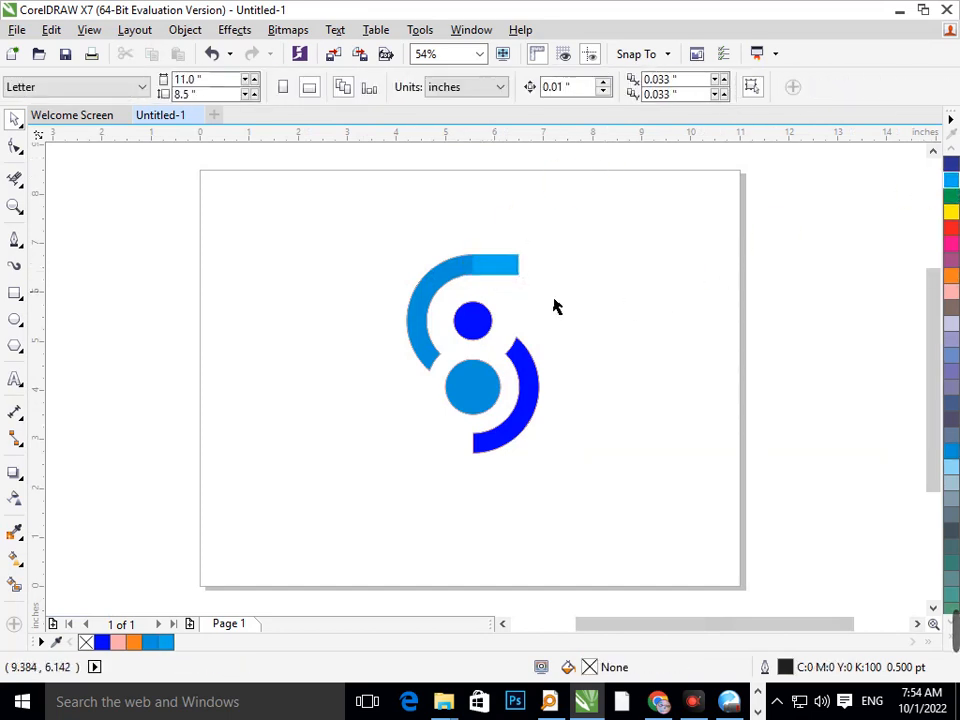
click(446, 289)
shift+click(506, 268)
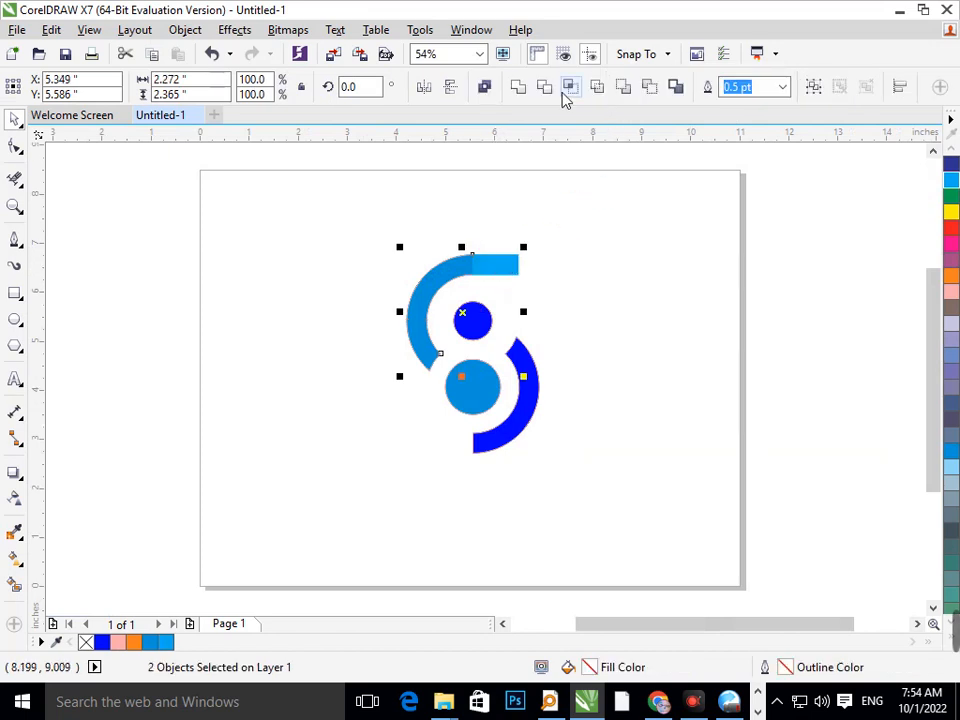
click(521, 90)
click(579, 332)
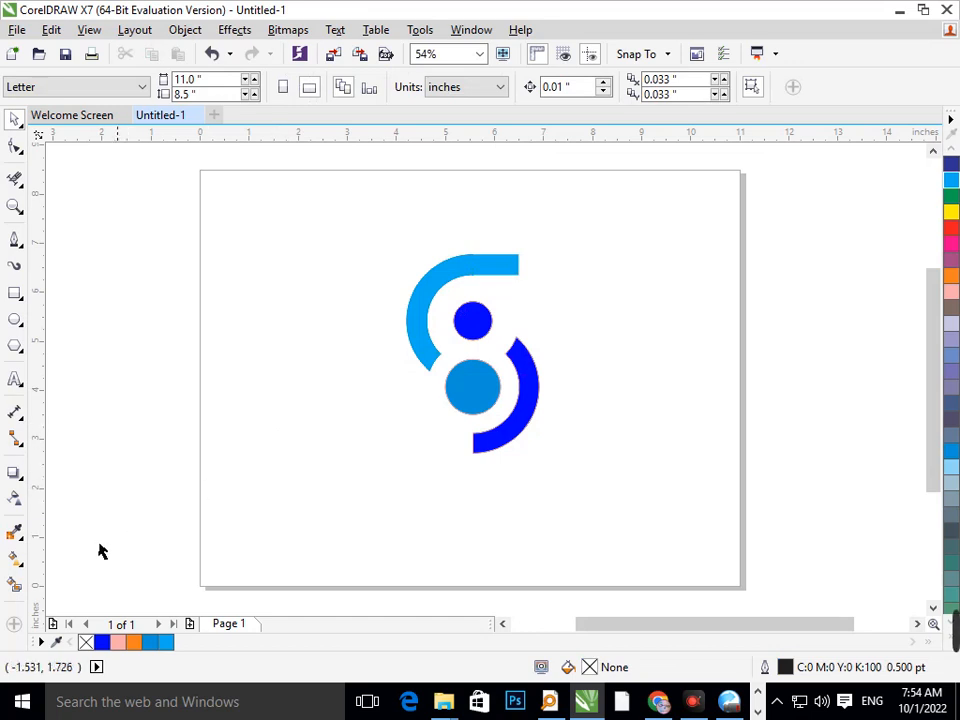
- Add the artistic text "Eight" in the blank area beside the logo's lower half
click(18, 379)
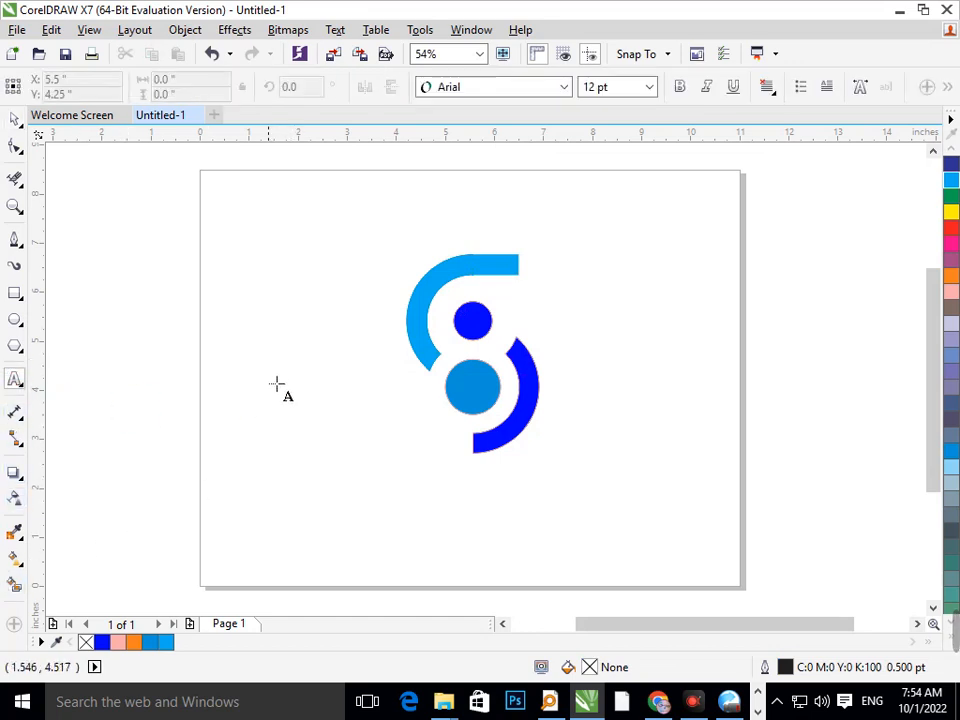
click(261, 429)
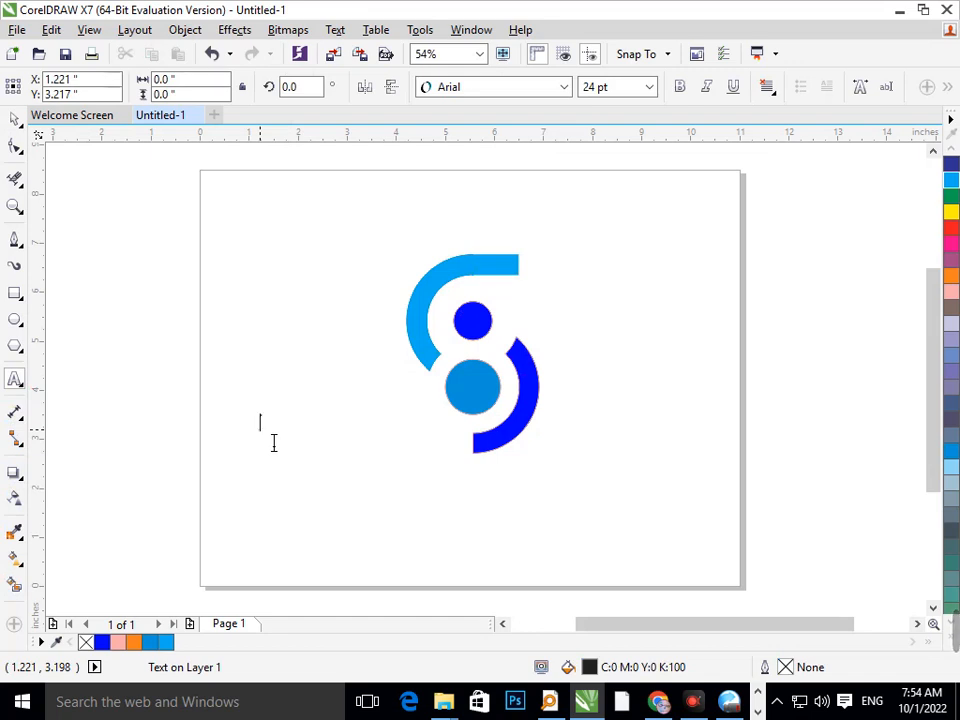
text(Eight)
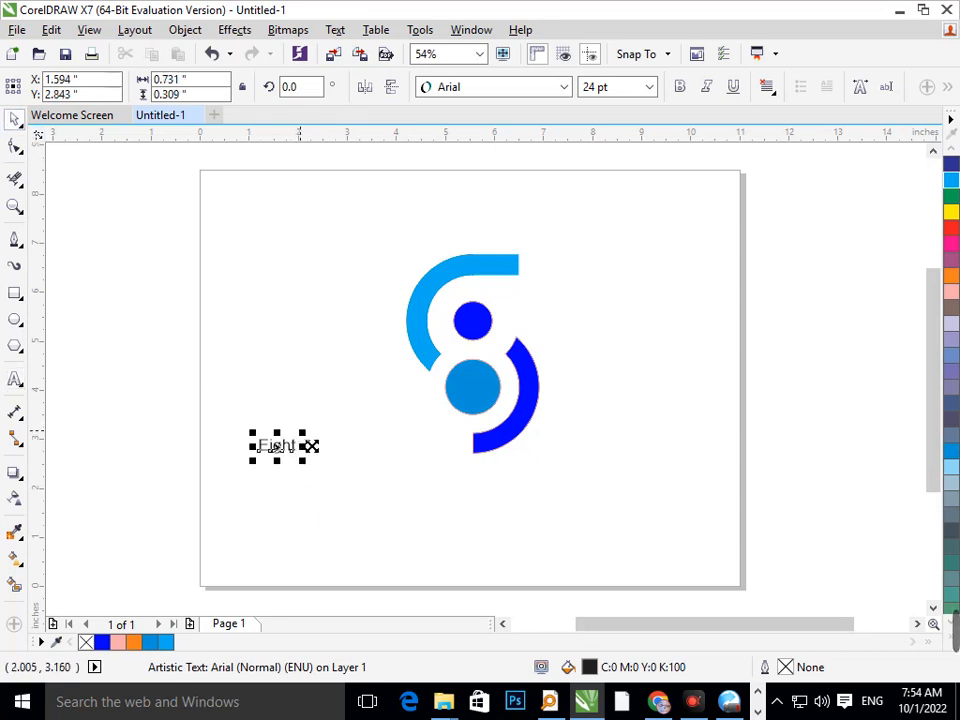
- Enlarge the "Eight" text to about 47 pt and move it to the page's upper-right corner, clear of the logo
drag(311, 446, 495, 300)
click(538, 306)
key(ctrl+z)
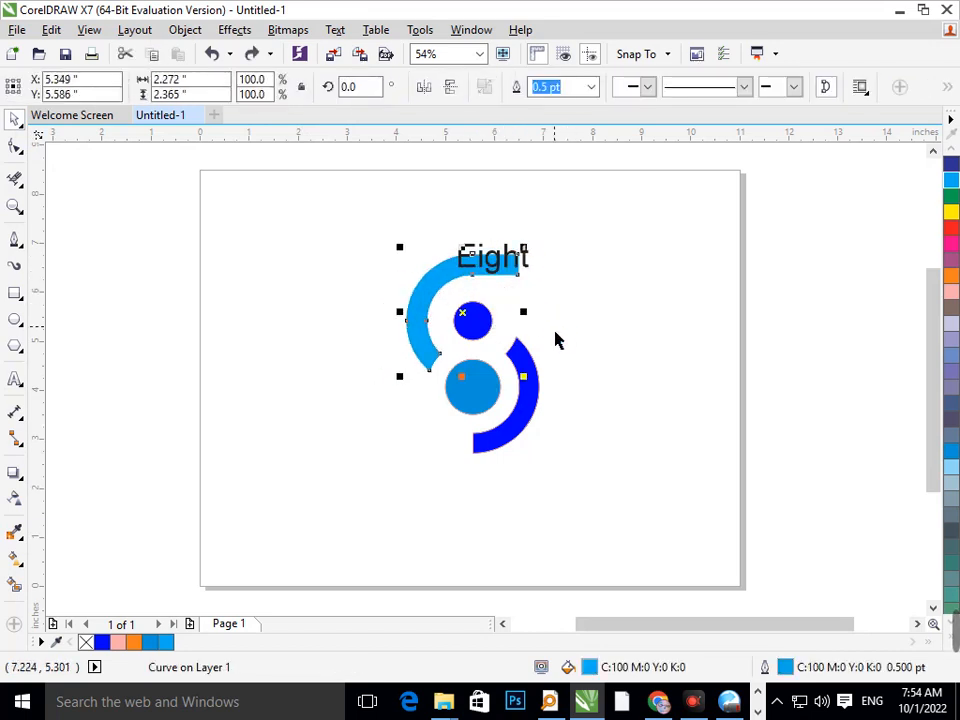
drag(506, 279, 458, 239)
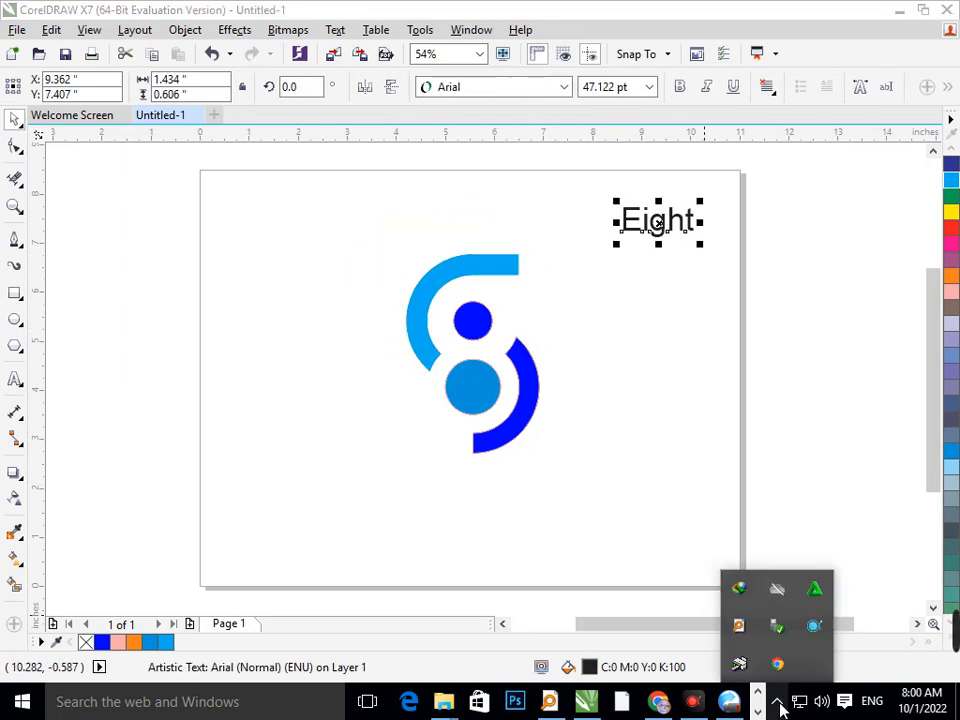
click(658, 521)
- Move the end nodes of the upper band's straight bar outward to line up with the lower band's outer edge
click(15, 146)
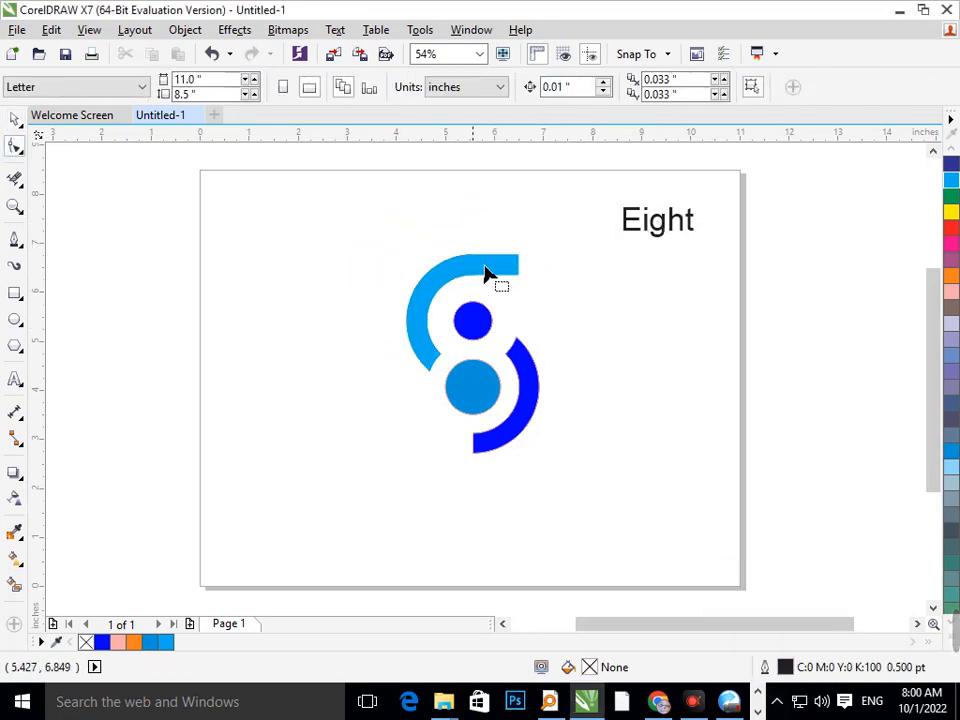
click(521, 268)
drag(506, 238, 542, 280)
click(561, 306)
click(259, 250)
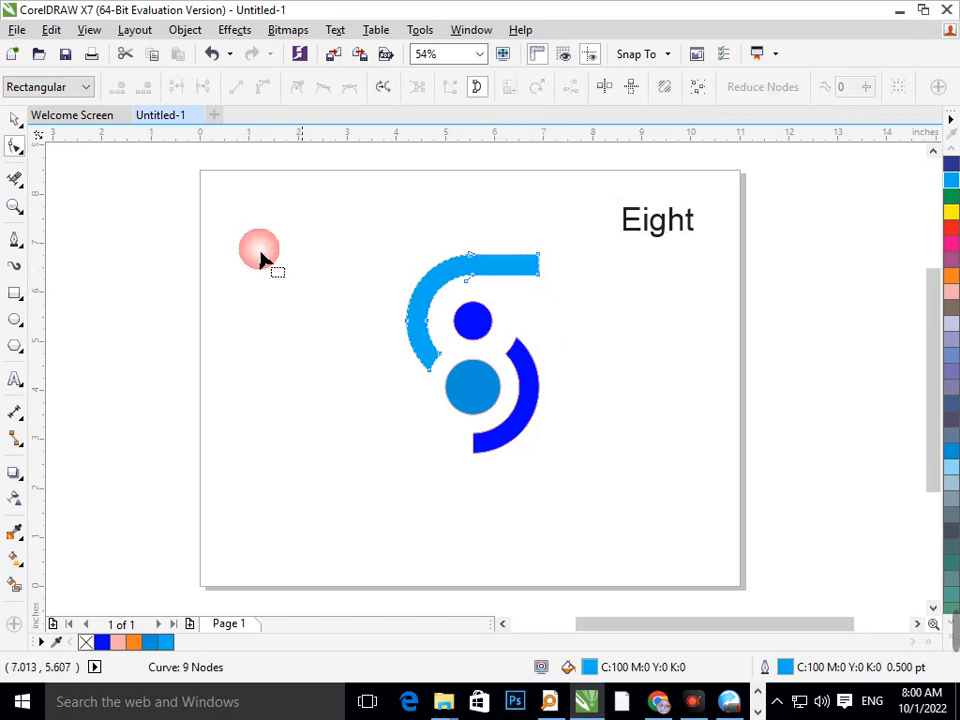
- Shrink the "Eight" text to about 27 pt and move it onto the end of the upper band's straight bar
click(15, 120)
click(503, 278)
click(630, 230)
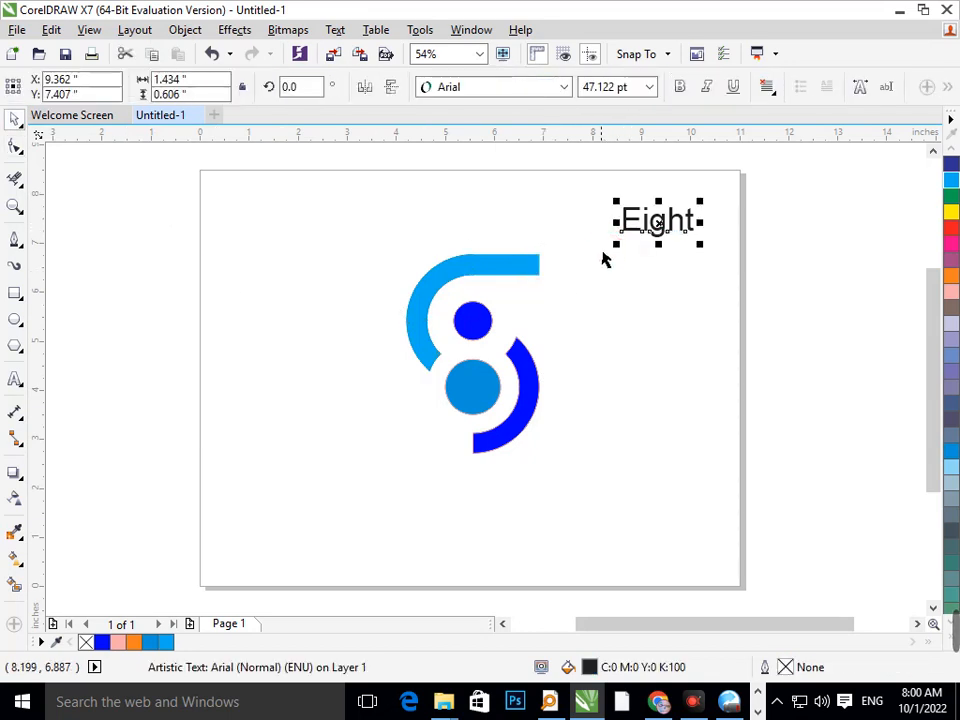
drag(620, 242, 508, 281)
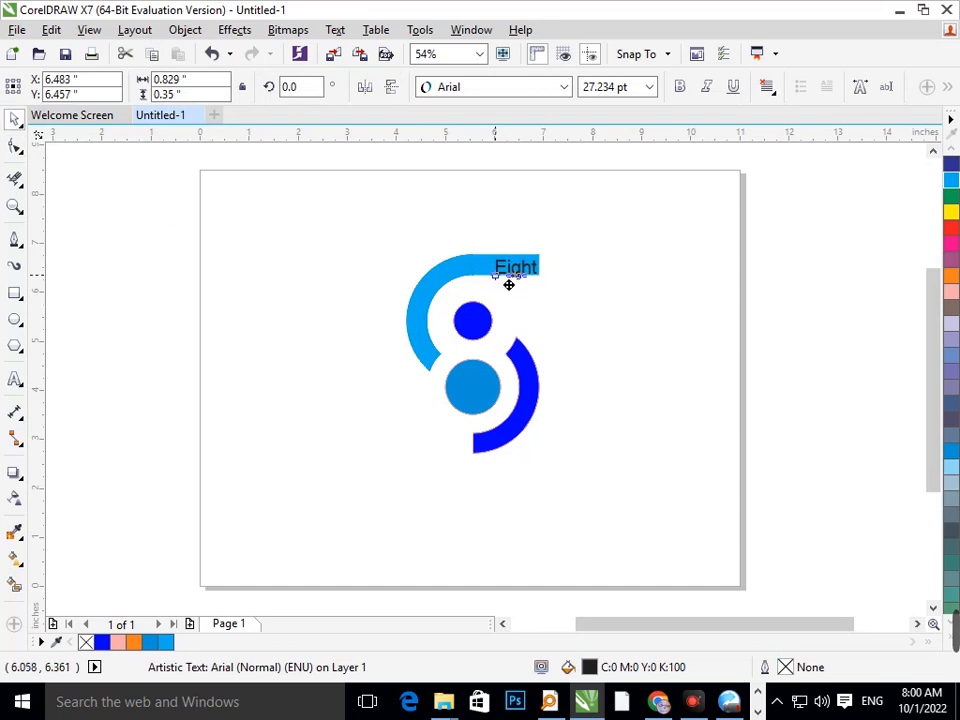
click(627, 359)
- Nudge the "Eight" text upward so it sits within the height of the straight bar
drag(627, 359, 401, 219)
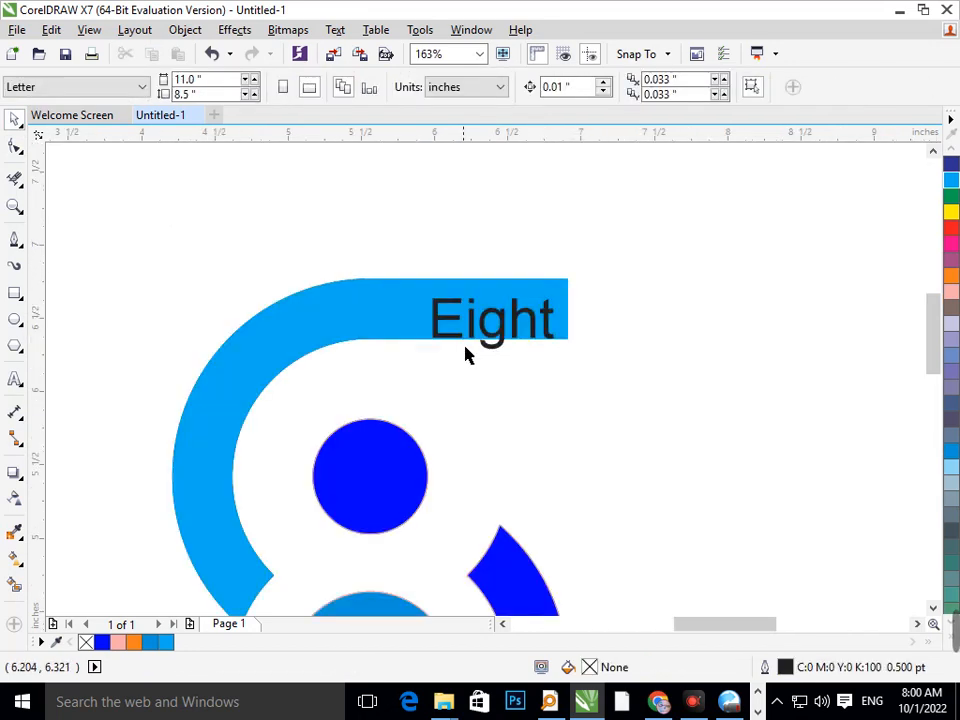
drag(486, 335, 487, 325)
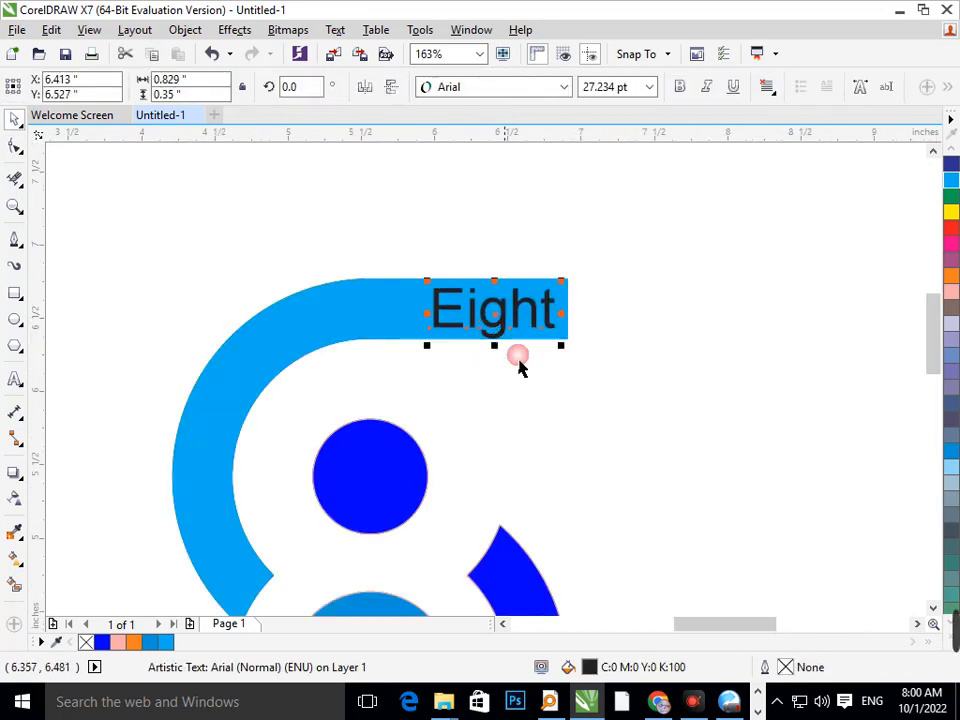
click(516, 359)
key(F2)
right_click(621, 408)
key(F2)
drag(445, 213, 564, 298)
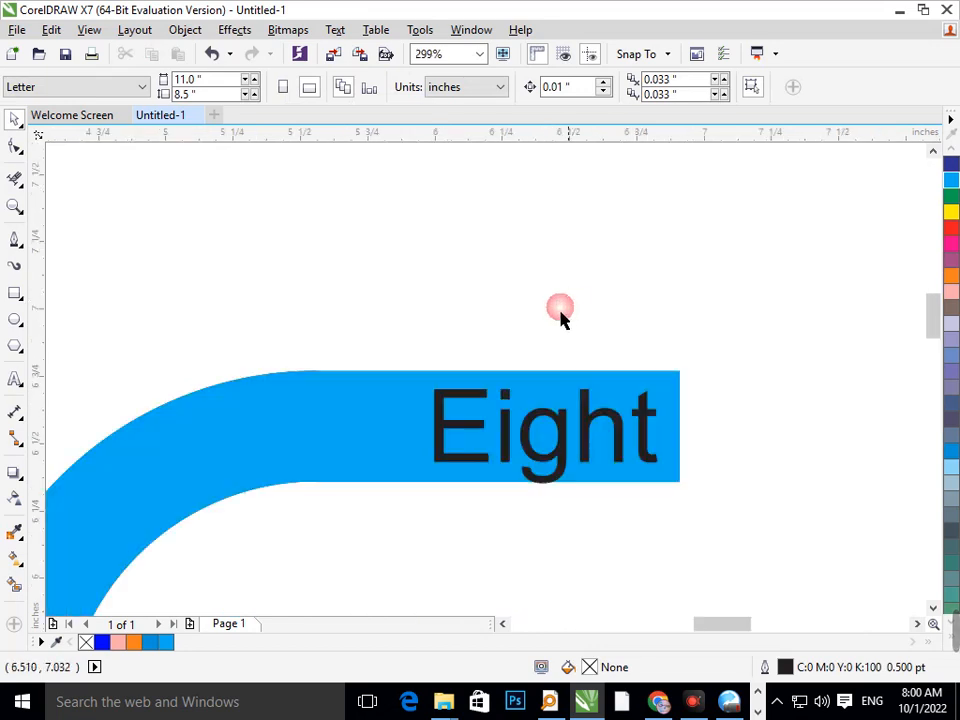
- Try orange as both the fill and outline colour of the "Eight" text
click(537, 430)
click(951, 276)
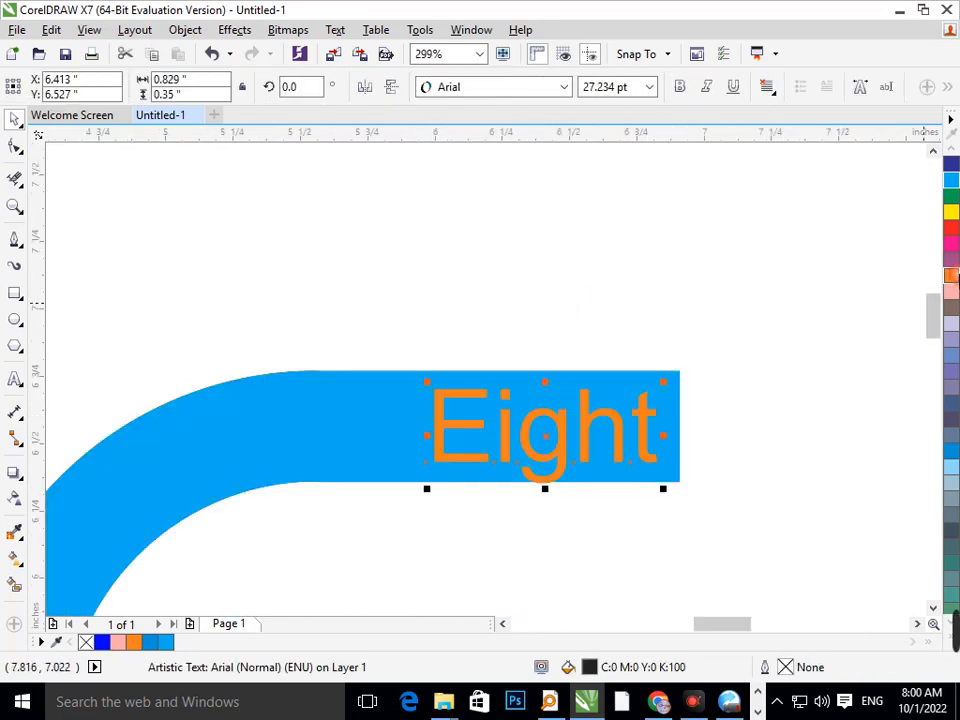
right_click(954, 278)
key(shift+F4)
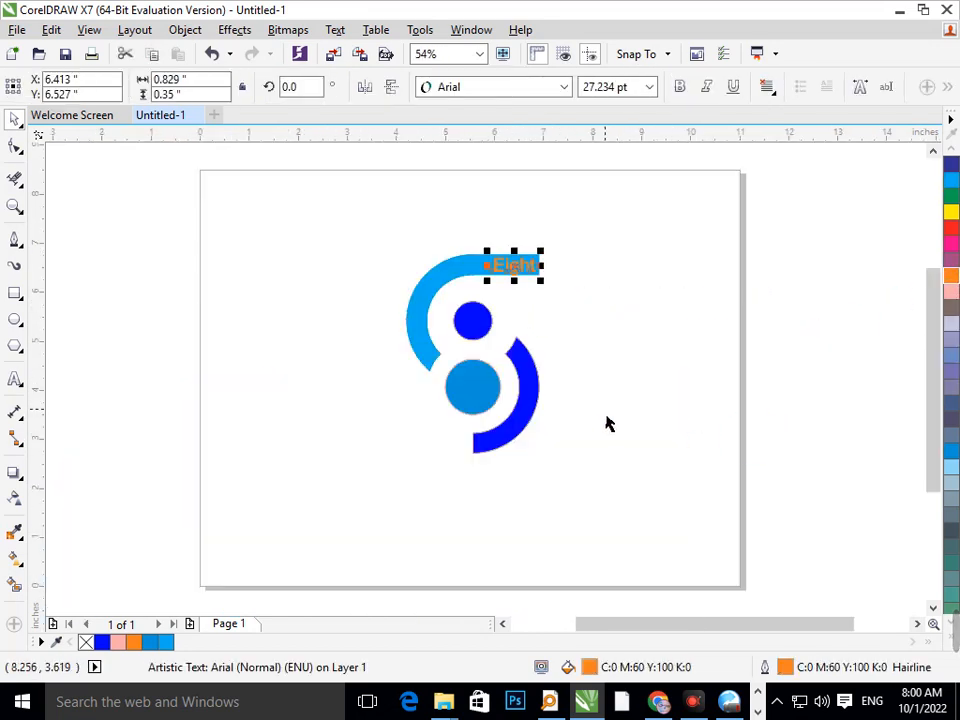
click(606, 414)
- Try dark blue (C:100 M:100 Y:0 K:0) as the fill and outline colour of the "Eight" text
click(520, 279)
scroll(946, 360, up, 5)
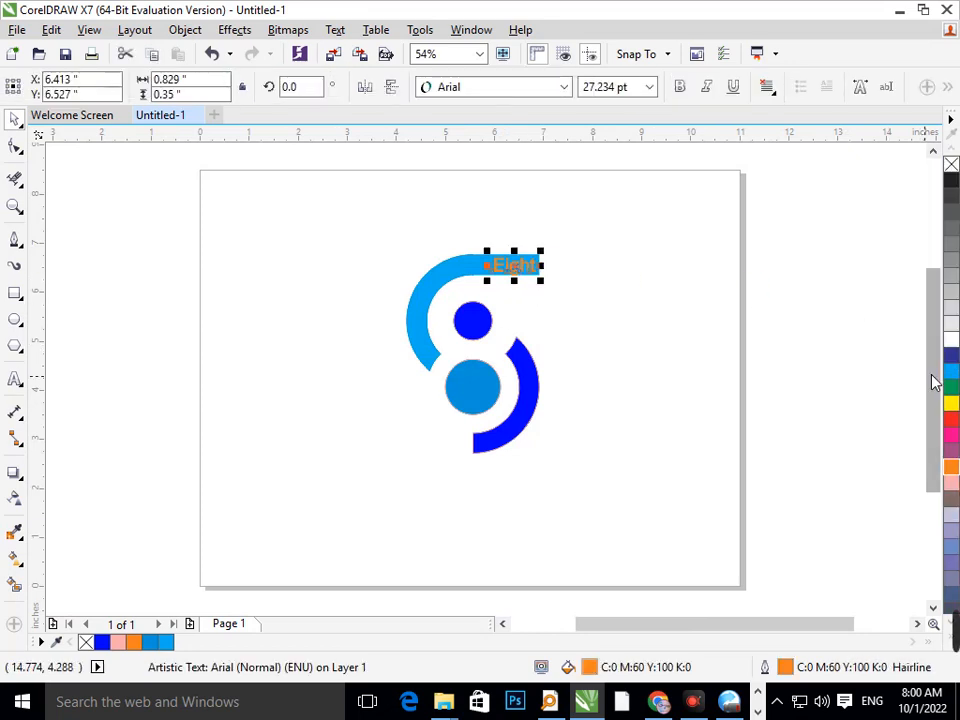
click(951, 355)
right_click(950, 354)
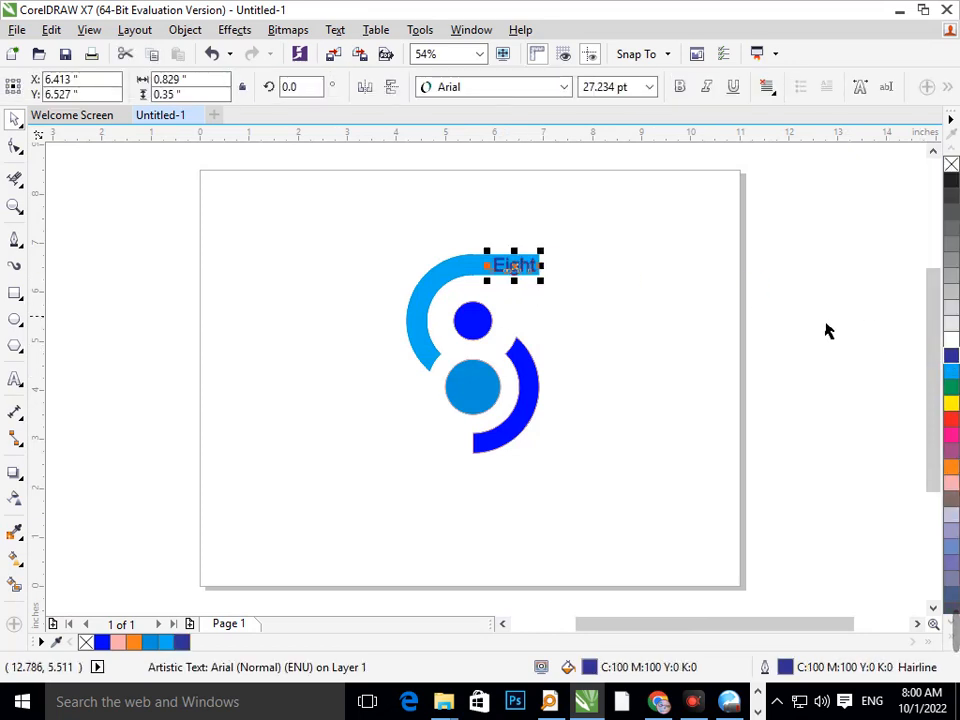
click(672, 352)
- Try yellow as both the fill and outline colour of the "Eight" text
click(535, 272)
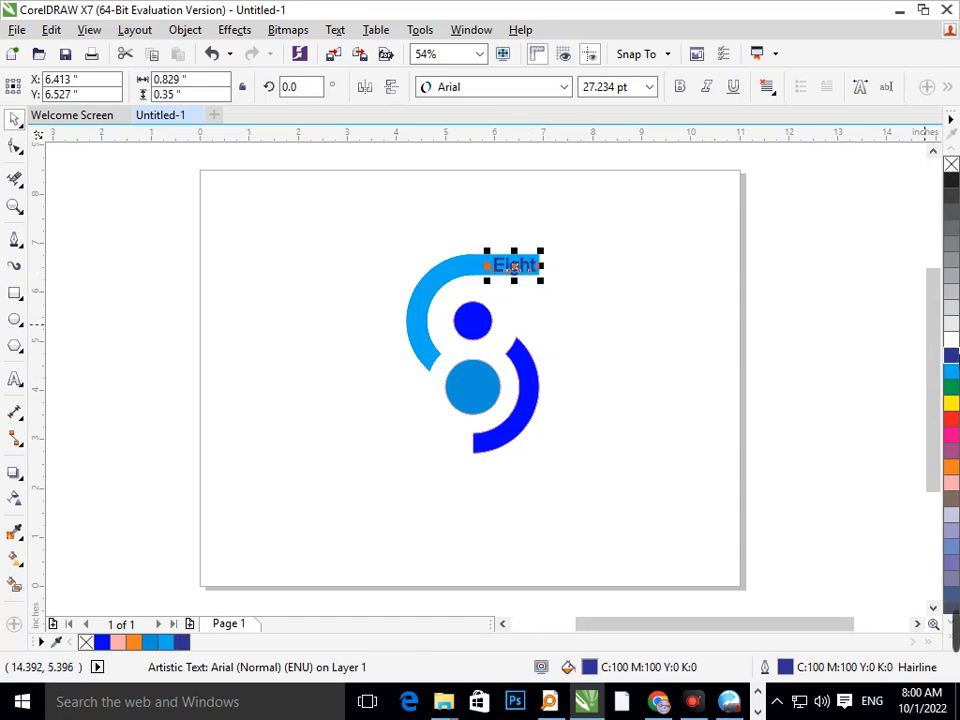
click(951, 406)
right_click(951, 406)
click(699, 408)
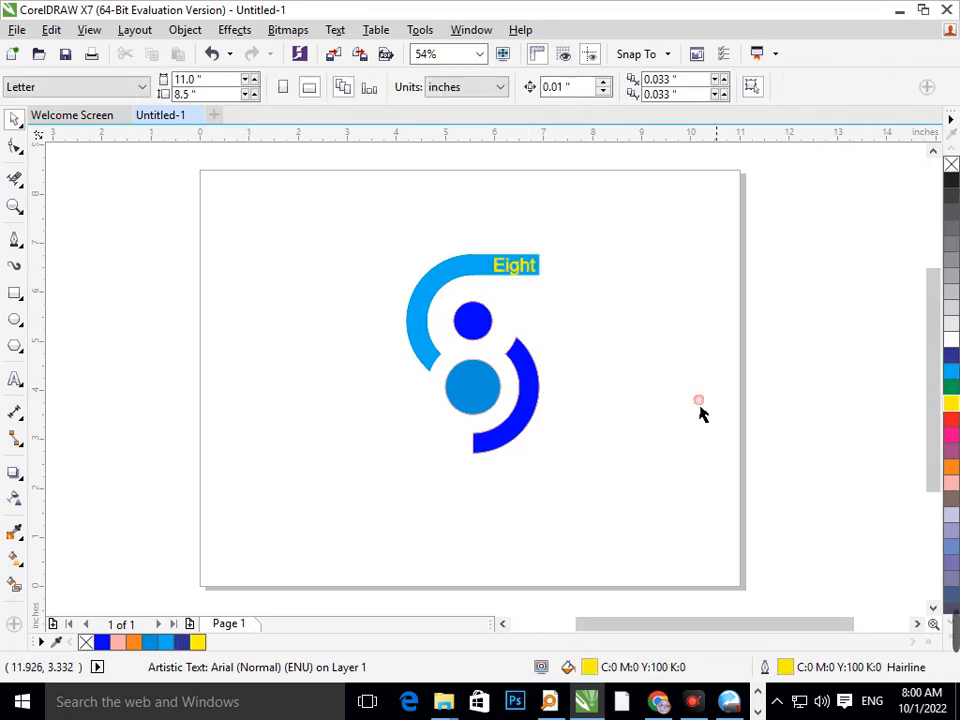
- Recolour the fill and outline of the "Eight" text black
click(520, 282)
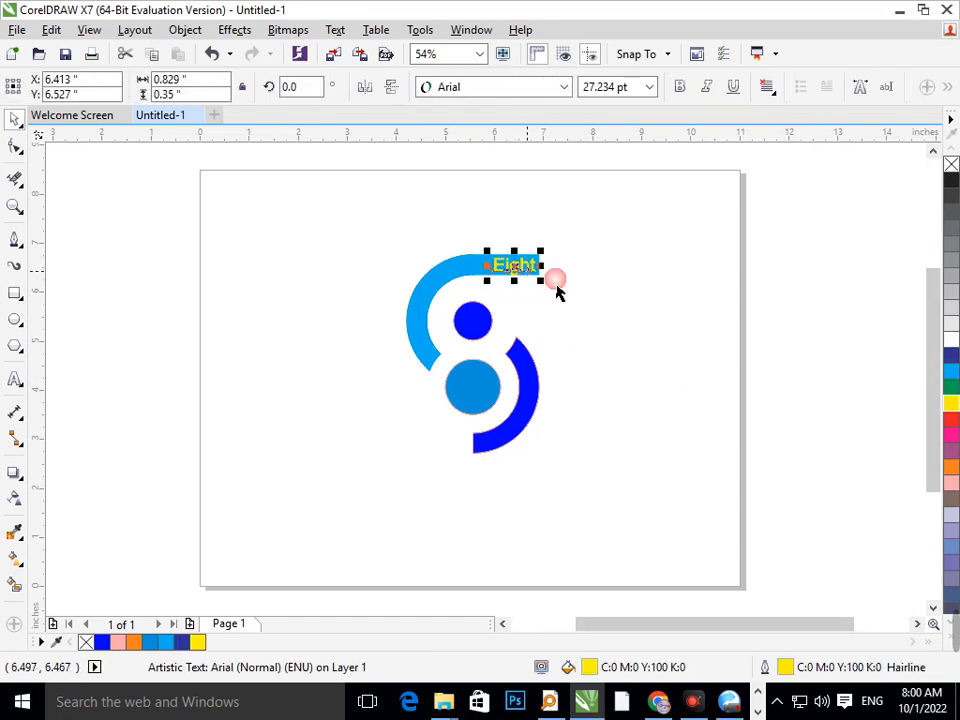
click(951, 186)
right_click(951, 186)
click(761, 321)
- Fill the upper band and the larger lower circle with orange (C:0 M:60 Y:100 K:0)
click(432, 327)
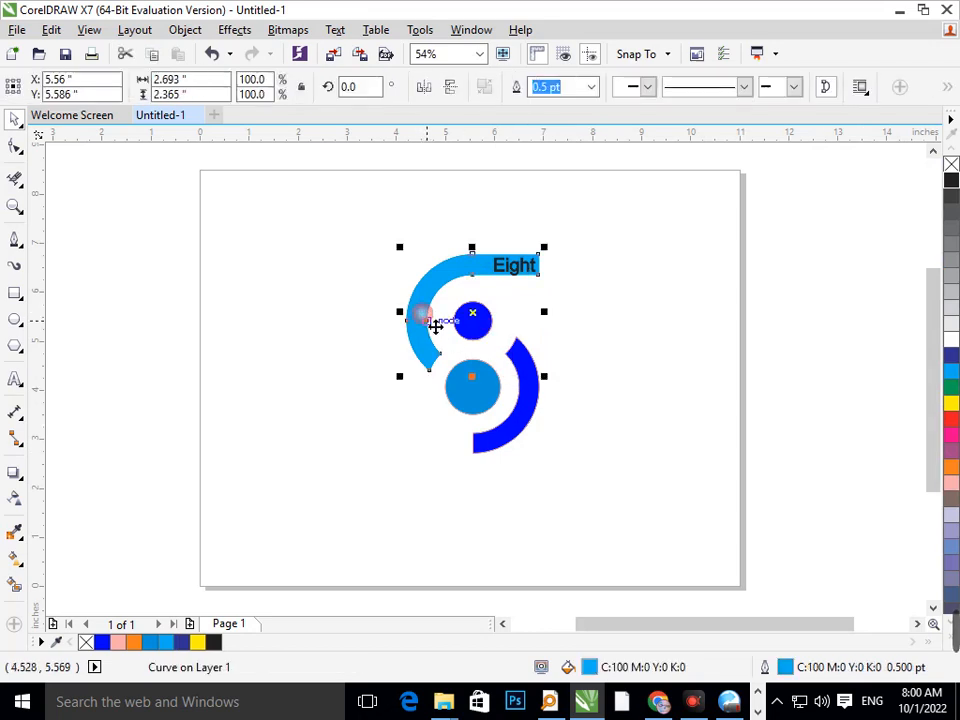
click(951, 470)
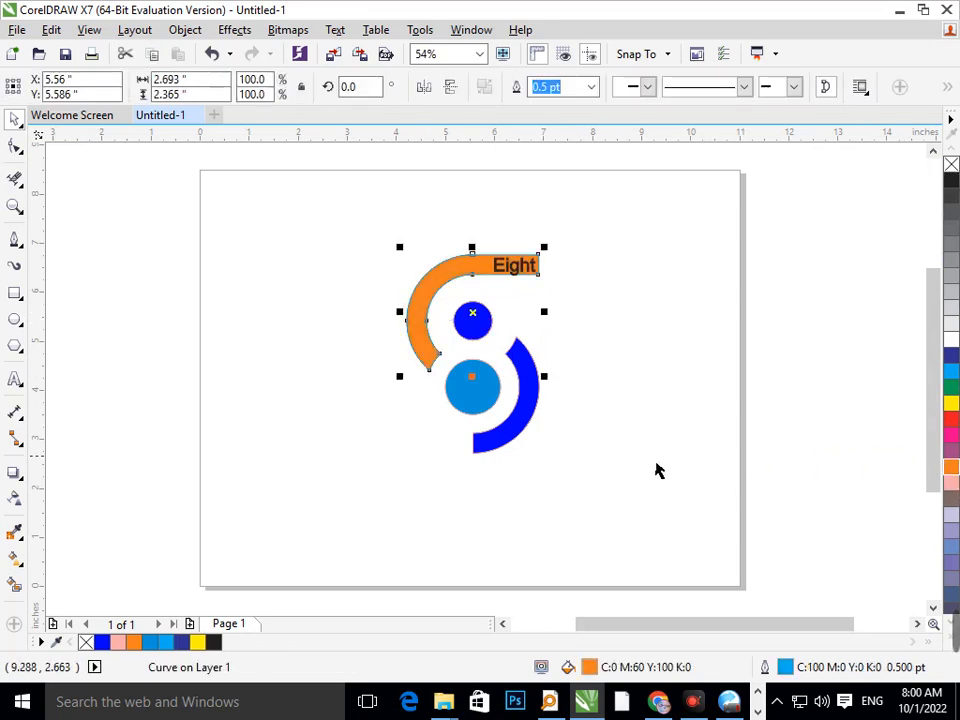
click(658, 469)
click(480, 396)
click(951, 470)
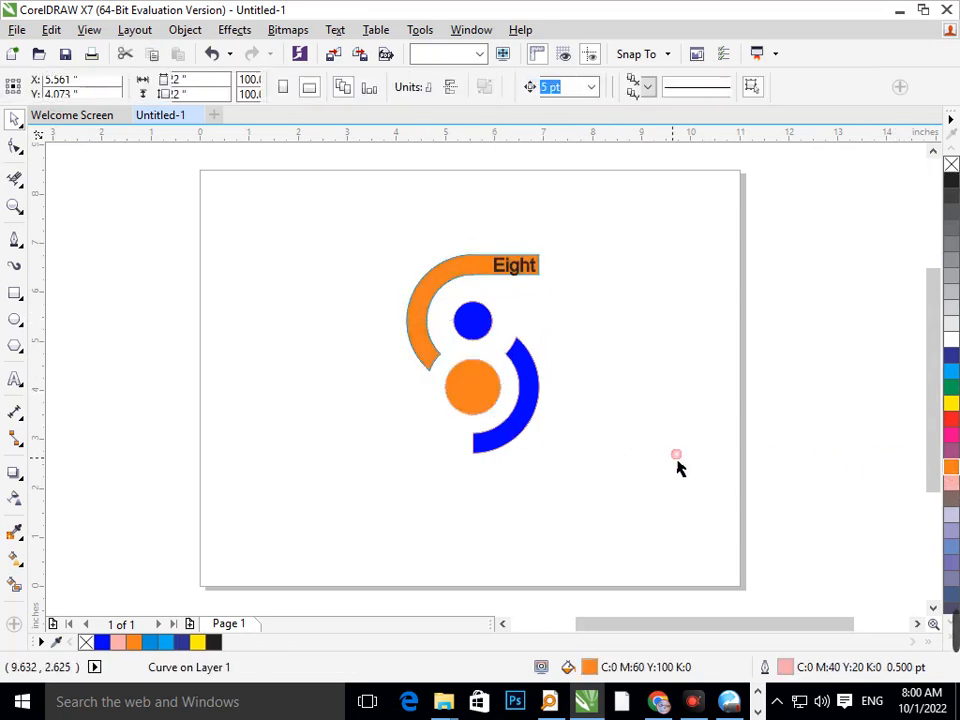
click(646, 551)
- Nudge the "Eight" text slightly upward so its descender stays inside the orange bar
key(F2)
drag(437, 236, 580, 301)
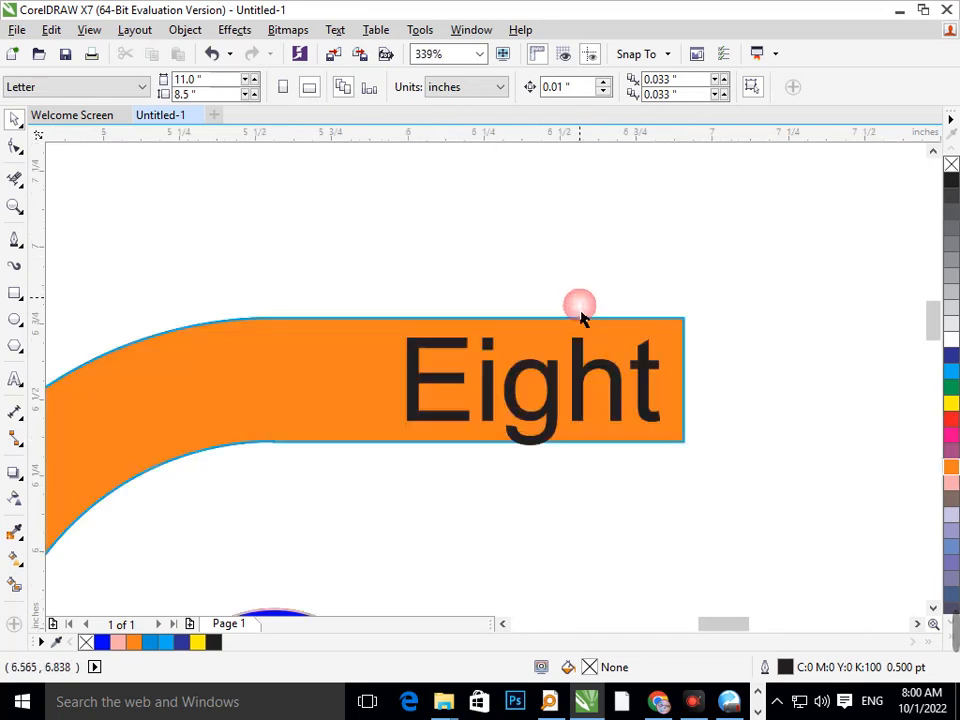
click(550, 411)
click(609, 411)
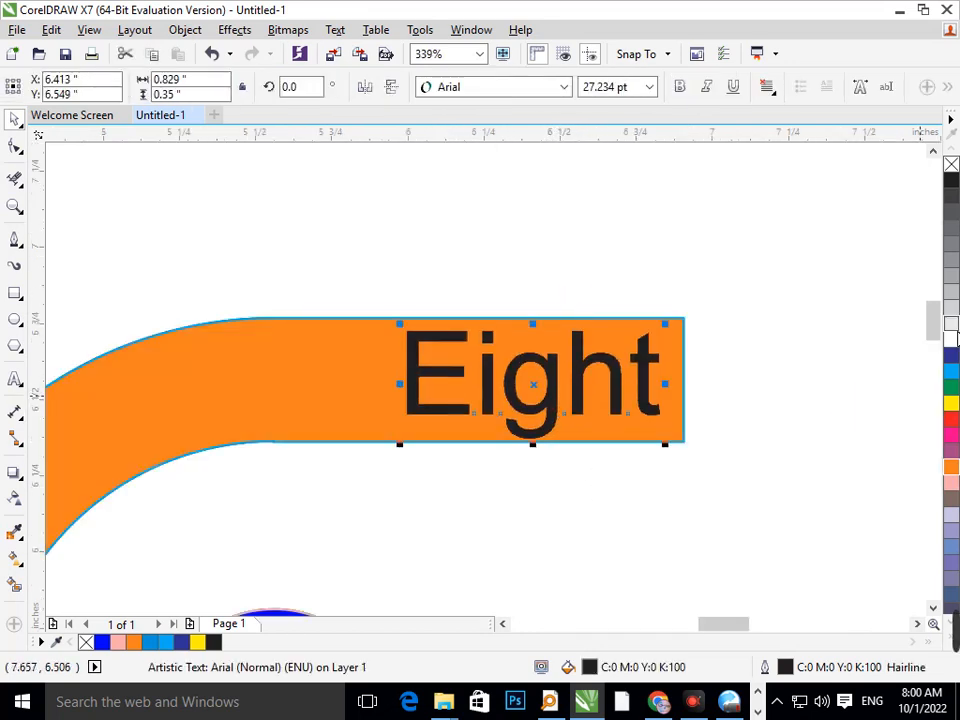
- Set both the fill and the outline of the "Eight" text to white
click(951, 339)
click(951, 340)
right_click(951, 340)
click(691, 403)
key(F3)
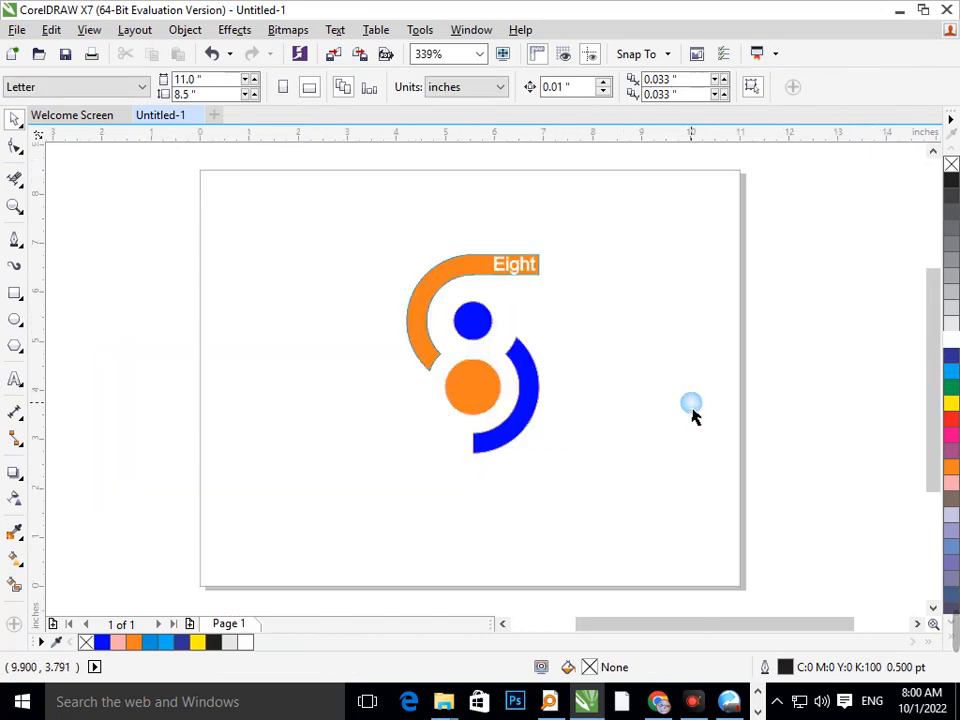
- Shrink the "Eight" text about its centre to about 23 pt, leaving a margin inside the orange bar
drag(429, 225, 692, 360)
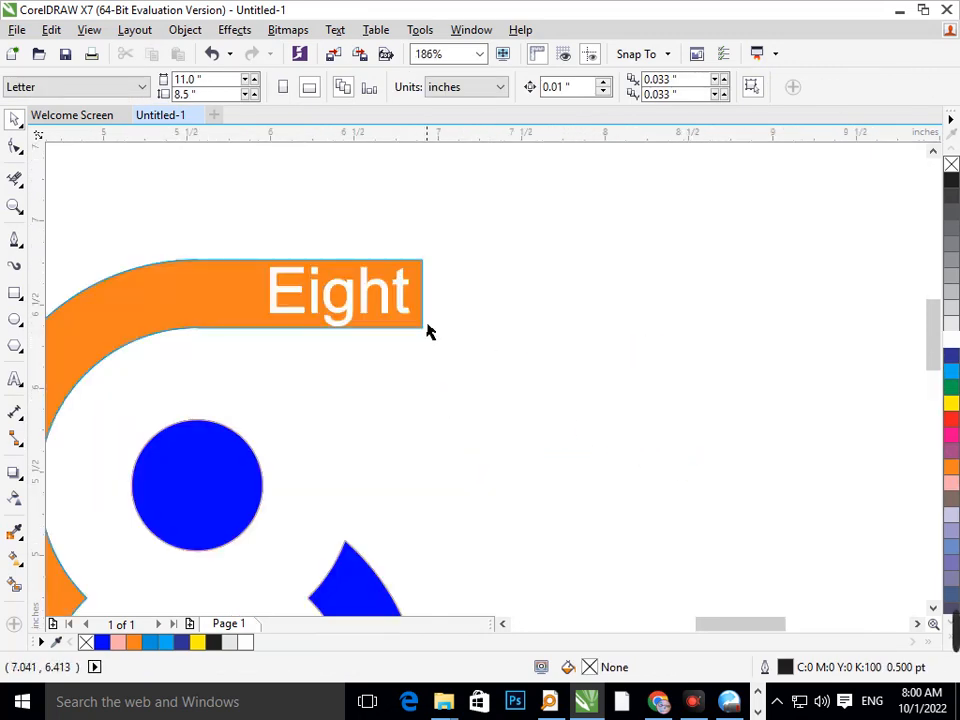
click(391, 310)
drag(418, 266, 407, 277)
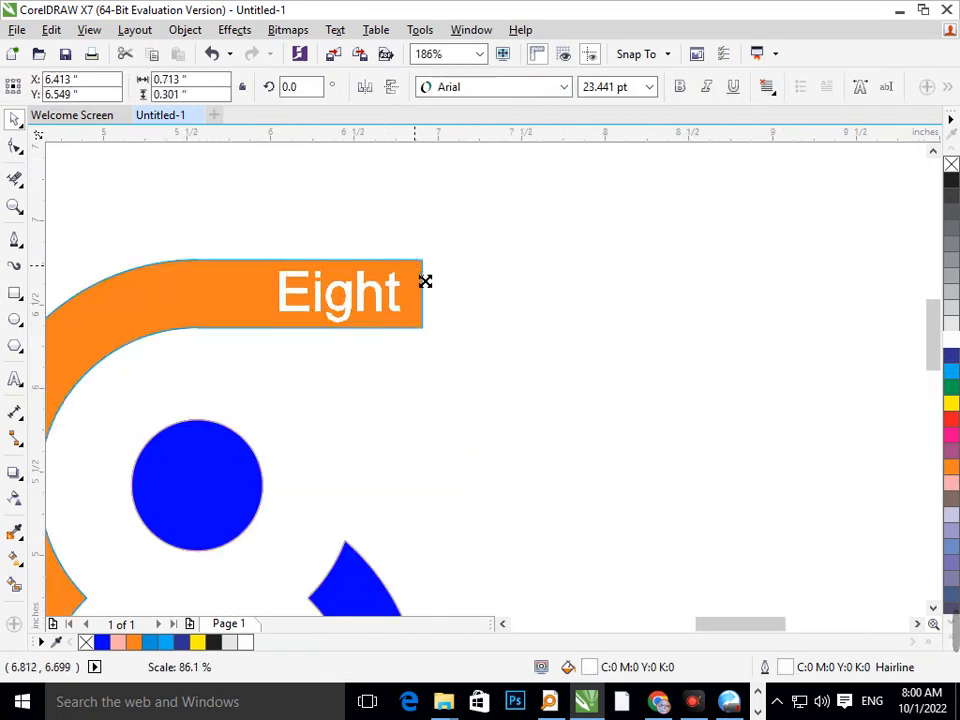
click(470, 354)
key(F3)
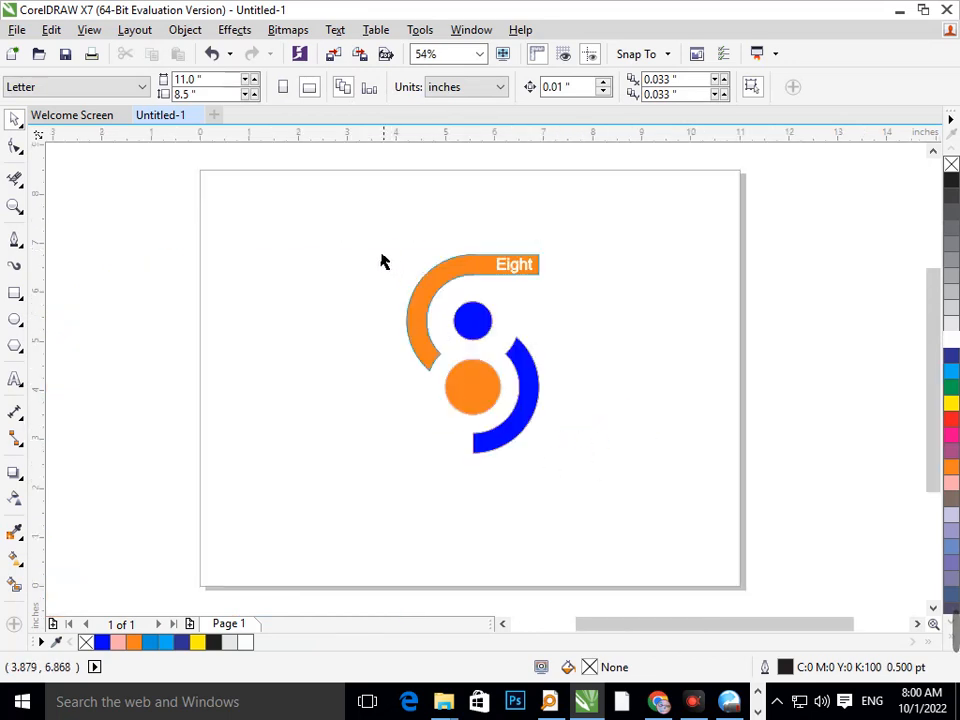
- Try to enlarge the whole logo and shift it slightly left on the page
drag(356, 212, 615, 536)
mouse_move(543, 465)
mouse_down()
mouse_move(592, 507)
mouse_move(528, 469)
mouse_up()
click(609, 471)
scroll(511, 388, down, 2)
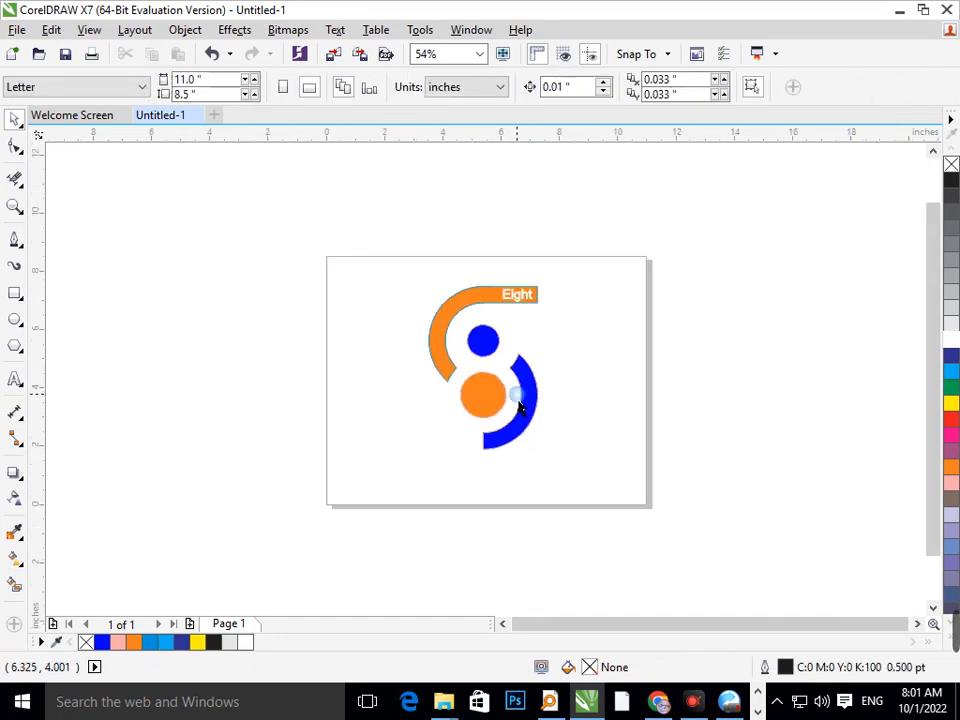
- Undo the enlargement and the move of the whole logo
key(ctrl+z)
key(ctrl+z)
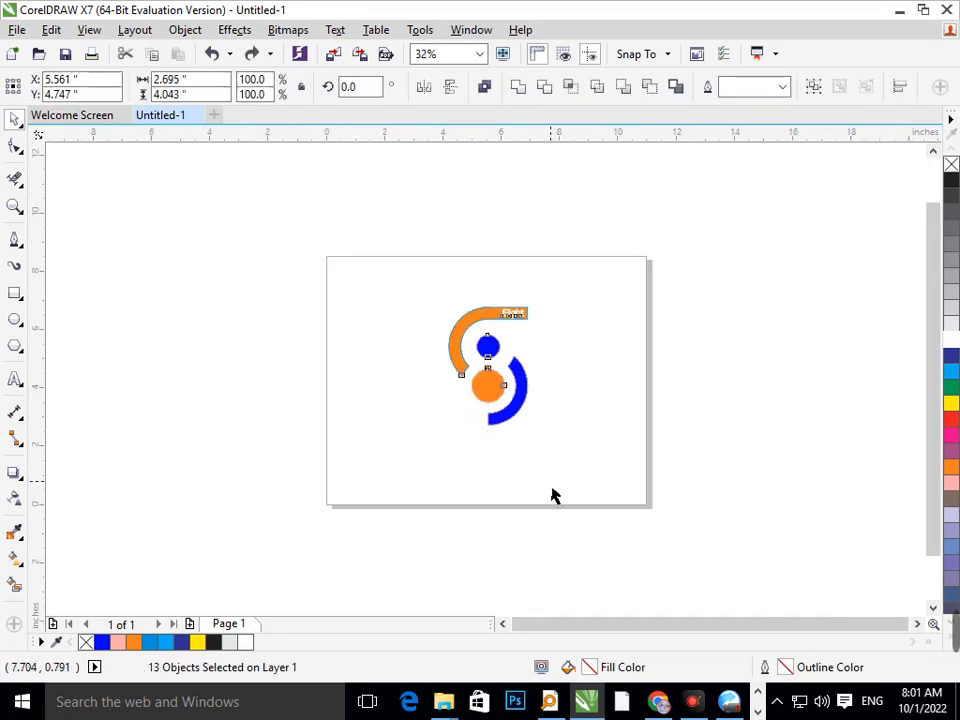
click(555, 495)
drag(323, 254, 692, 542)
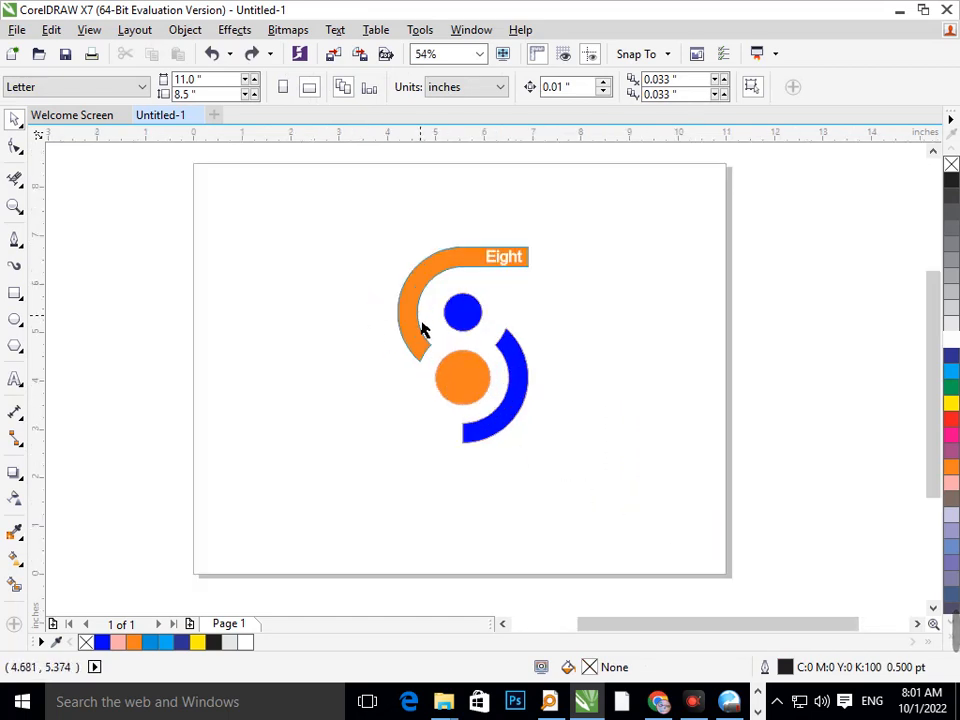
- Examine the finished logo in a full-screen preview and return to the drawing
key(F9)
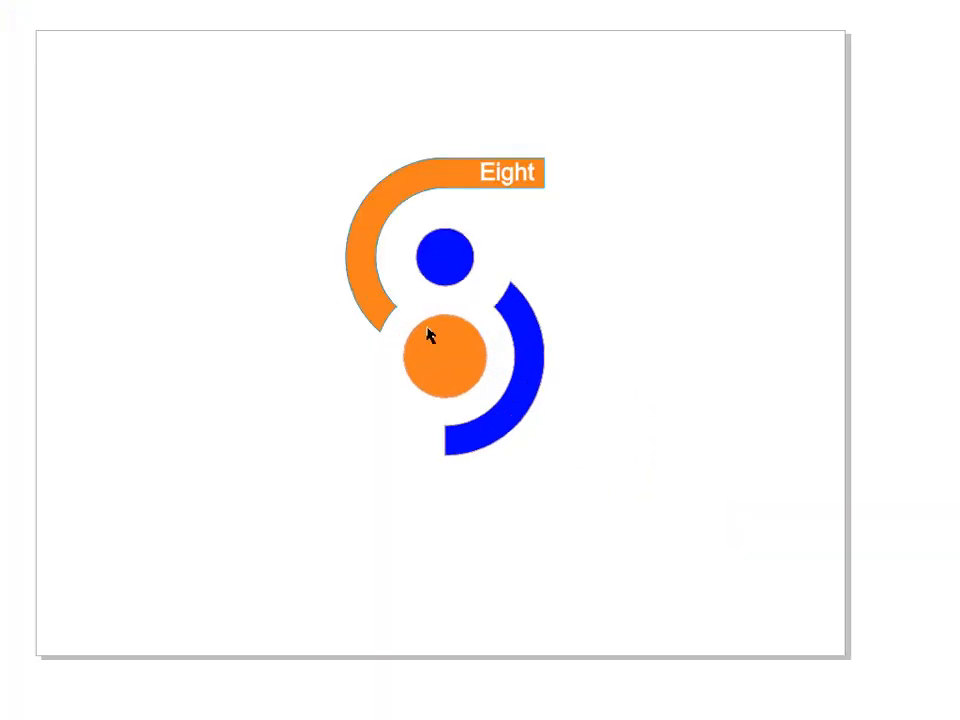
key(F9)
key(F8)
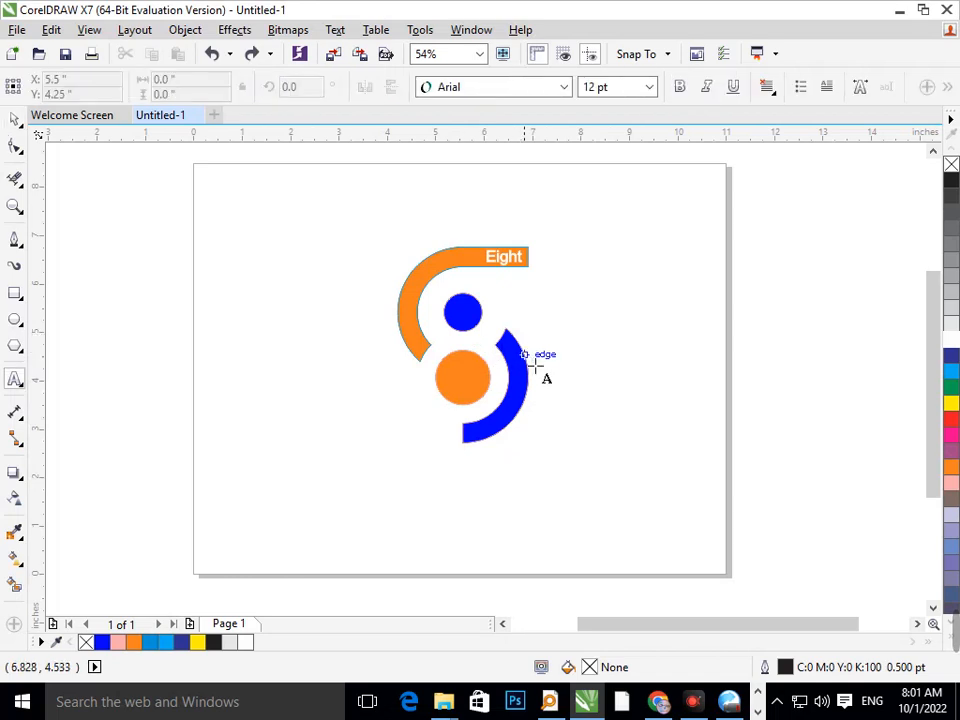
click(778, 701)
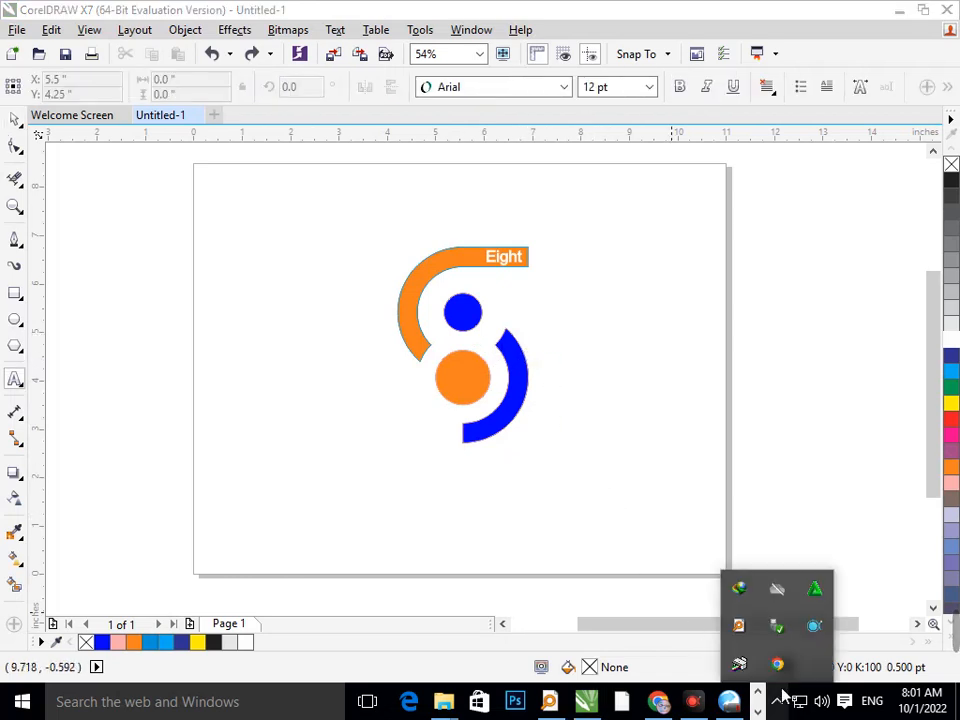